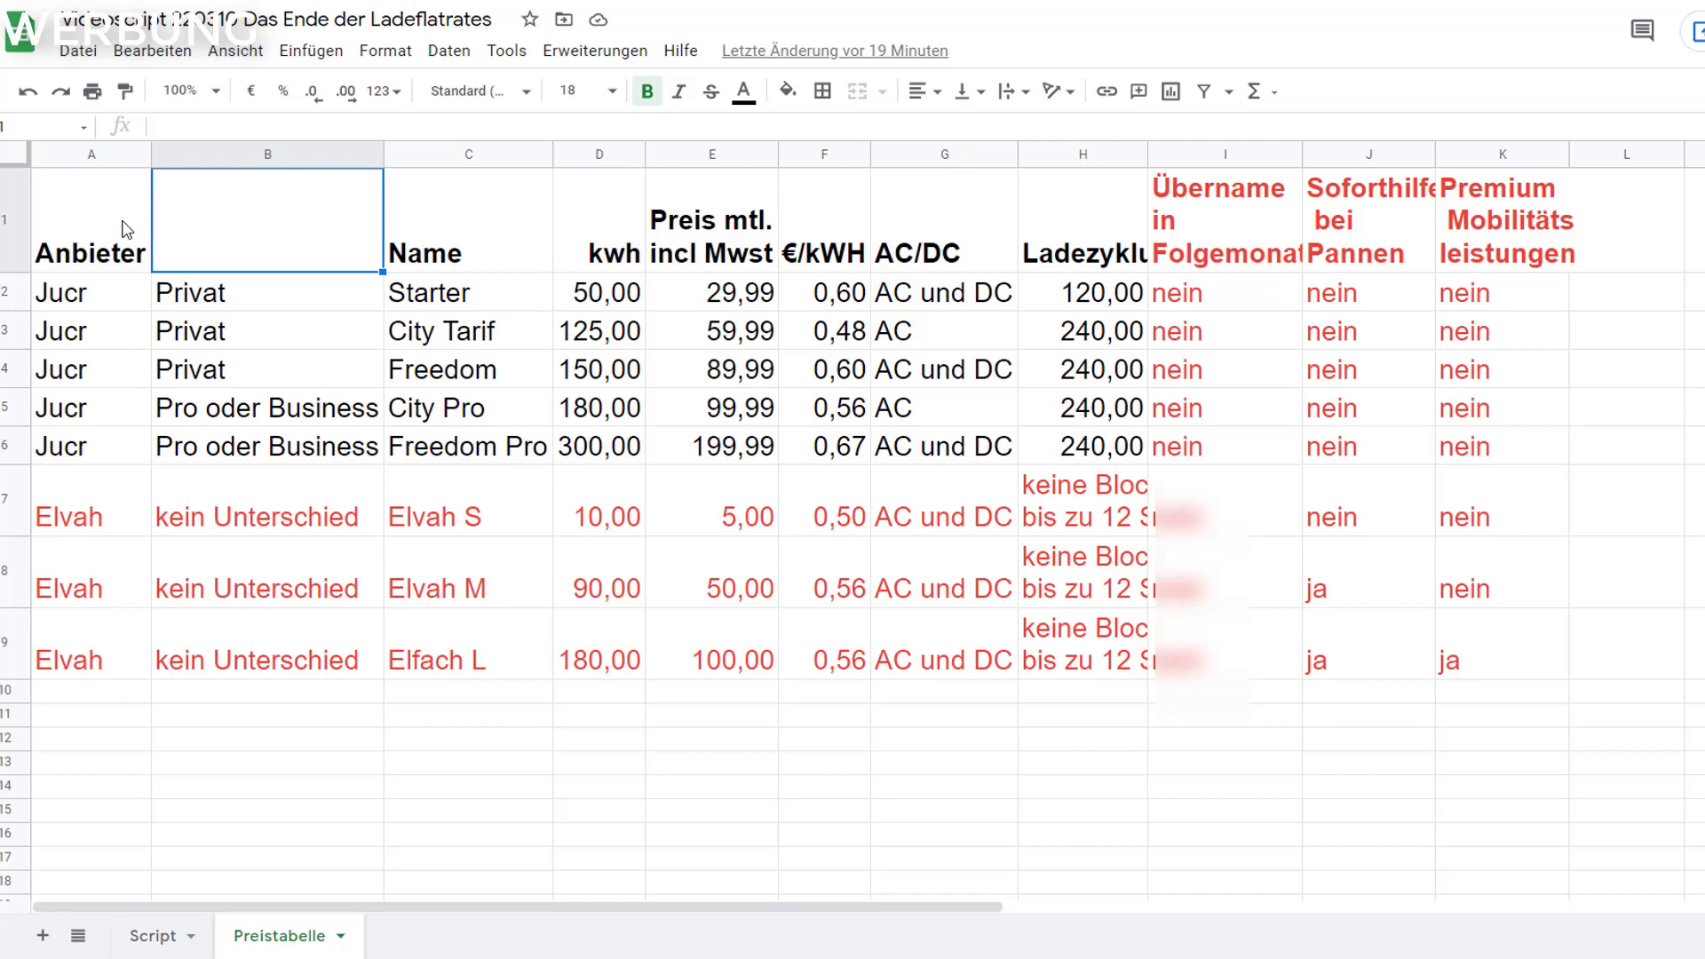
# Review the tariff table's headers, the three Elvah rows and the added columns for rollover, breakdown help and mobility services
pyautogui.moveTo(126, 229); pyautogui.dragTo(1054, 397)
pyautogui.click(542, 255)
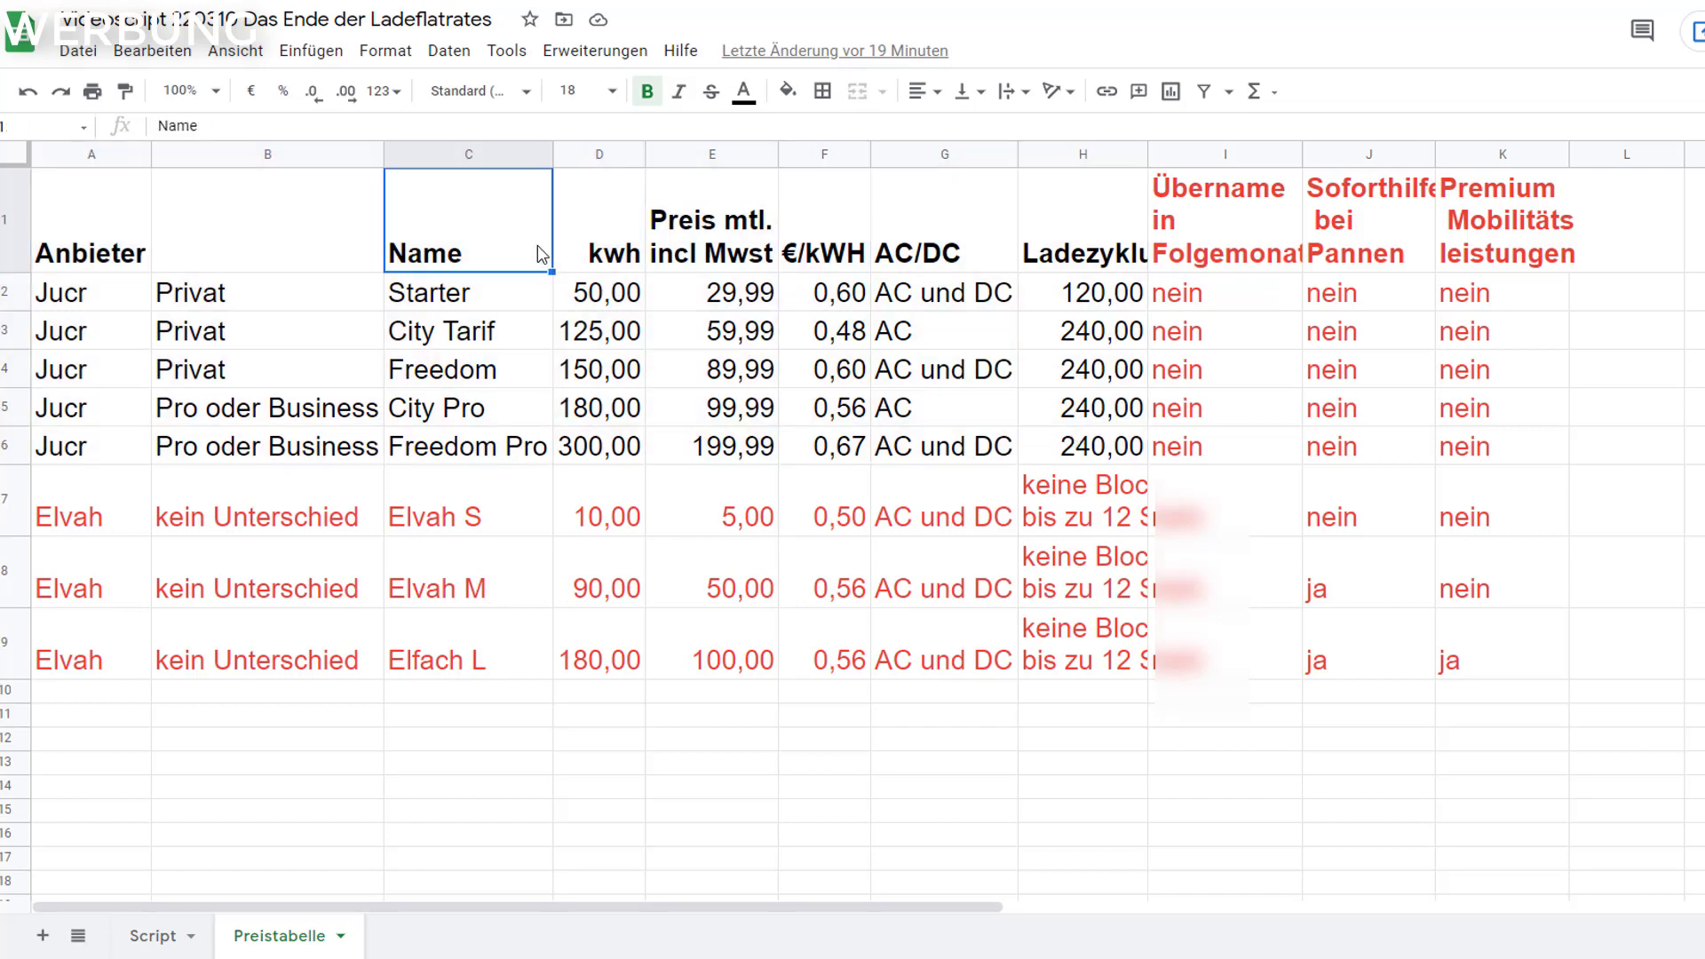
pyautogui.moveTo(135, 497); pyautogui.dragTo(1478, 649)
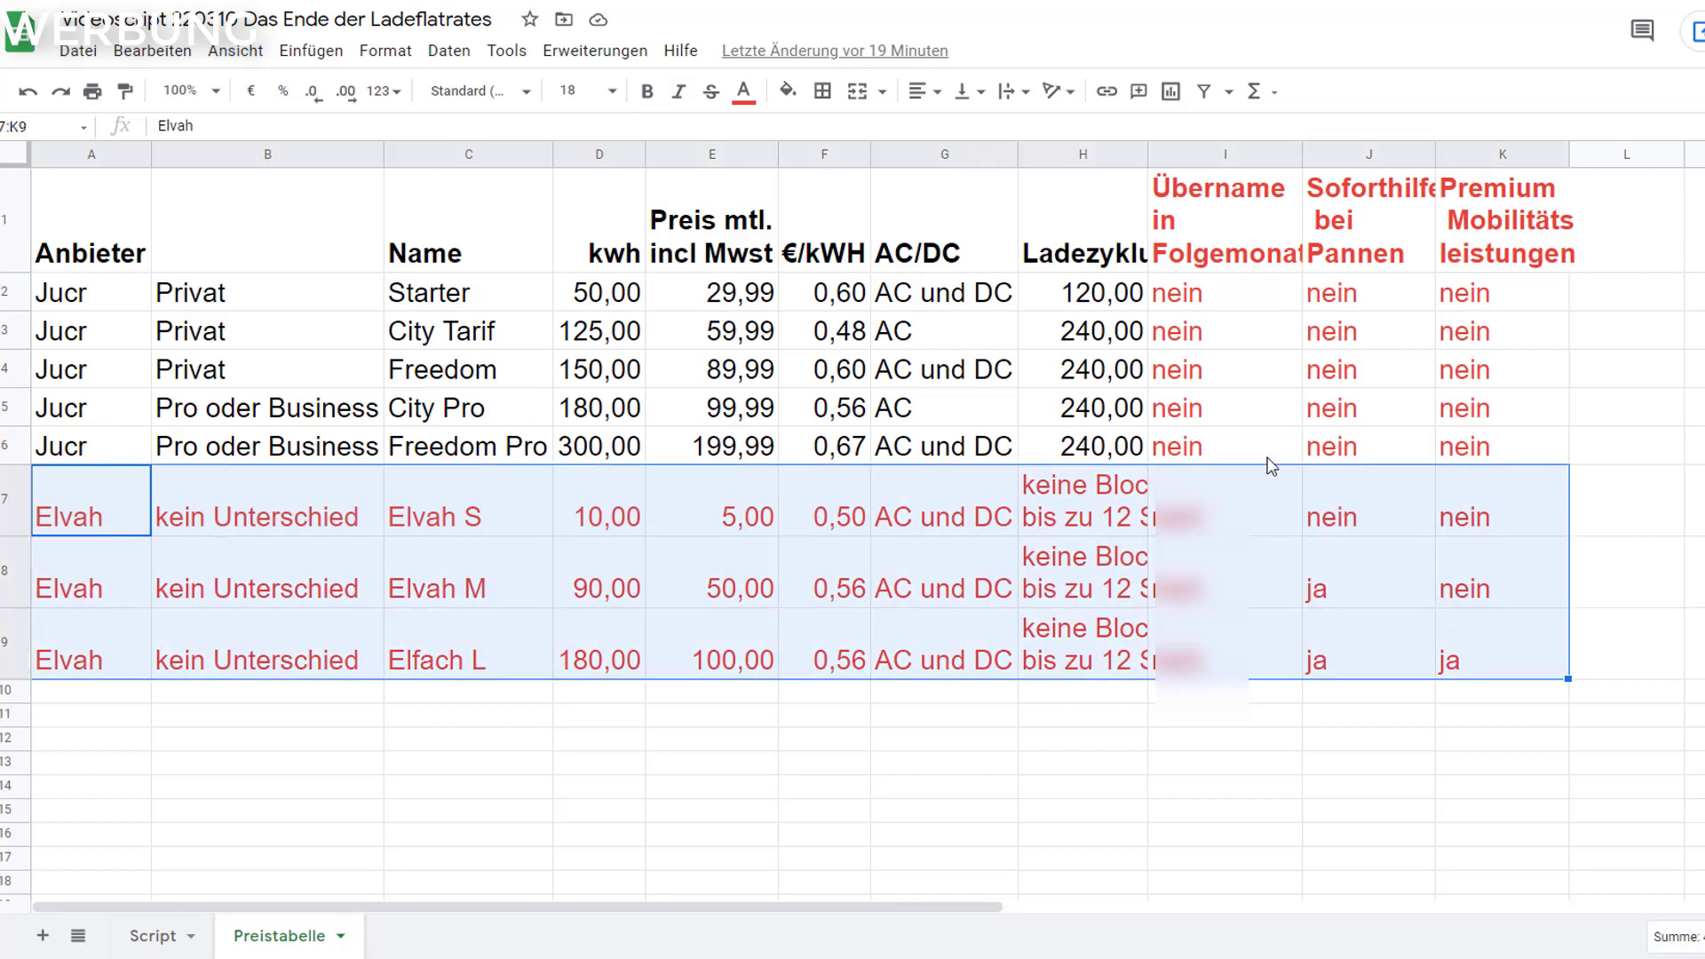
pyautogui.moveTo(1201, 240); pyautogui.dragTo(1472, 632)
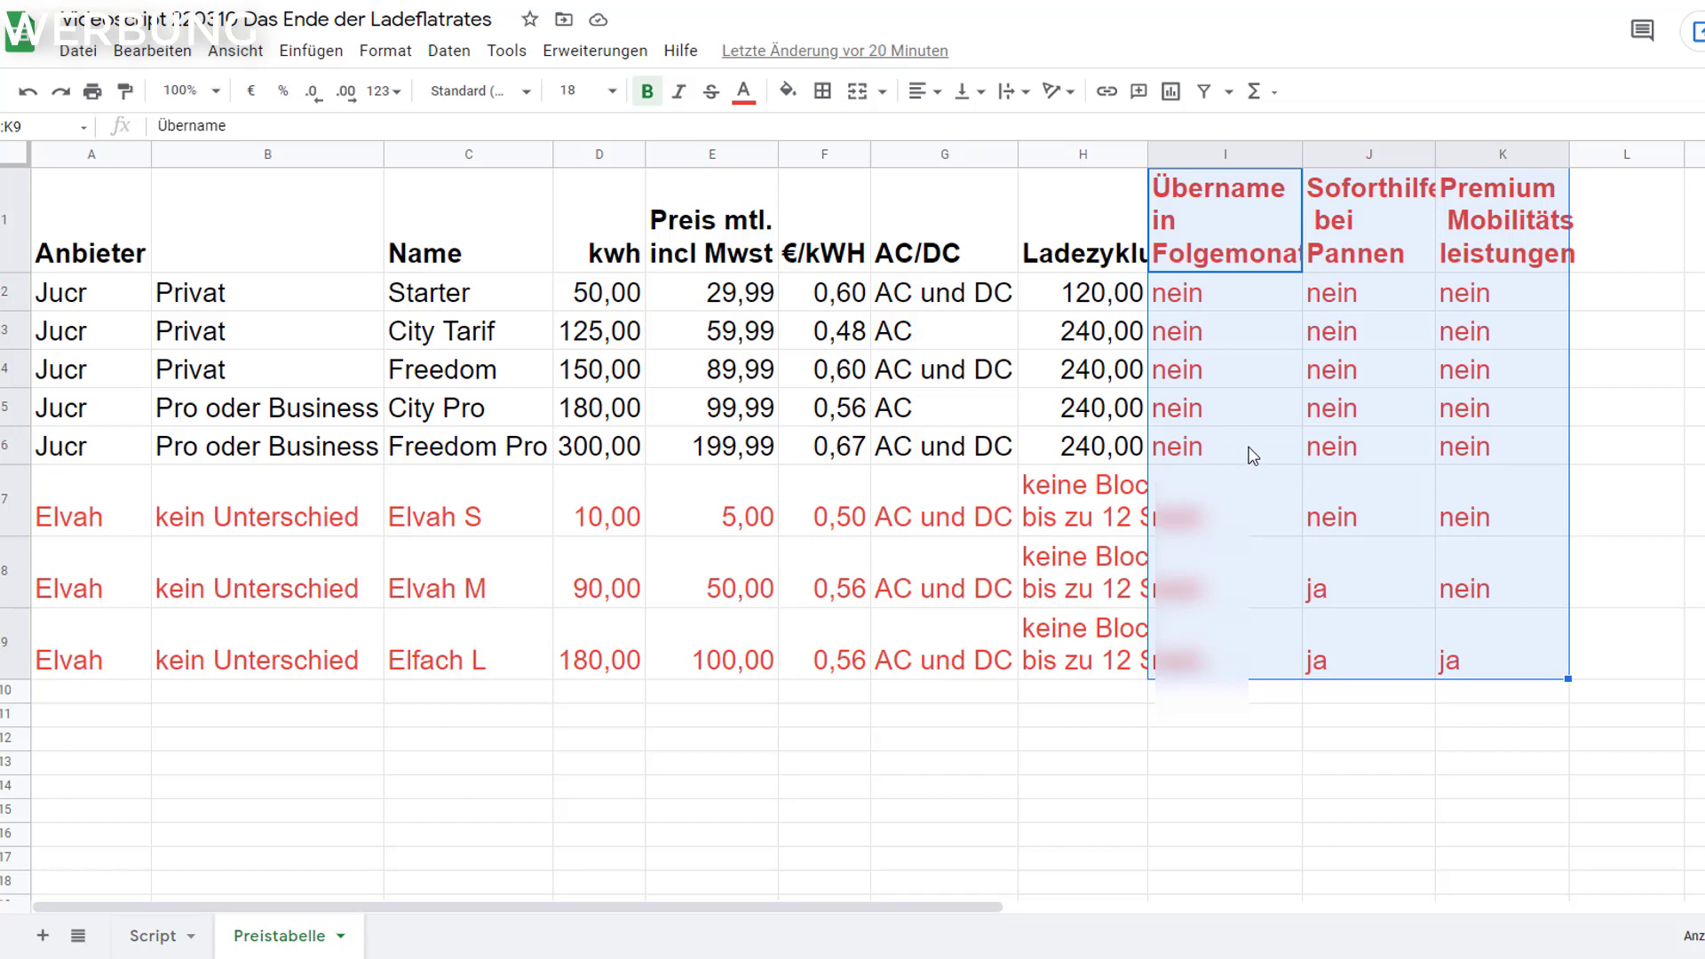
pyautogui.click(1206, 423)
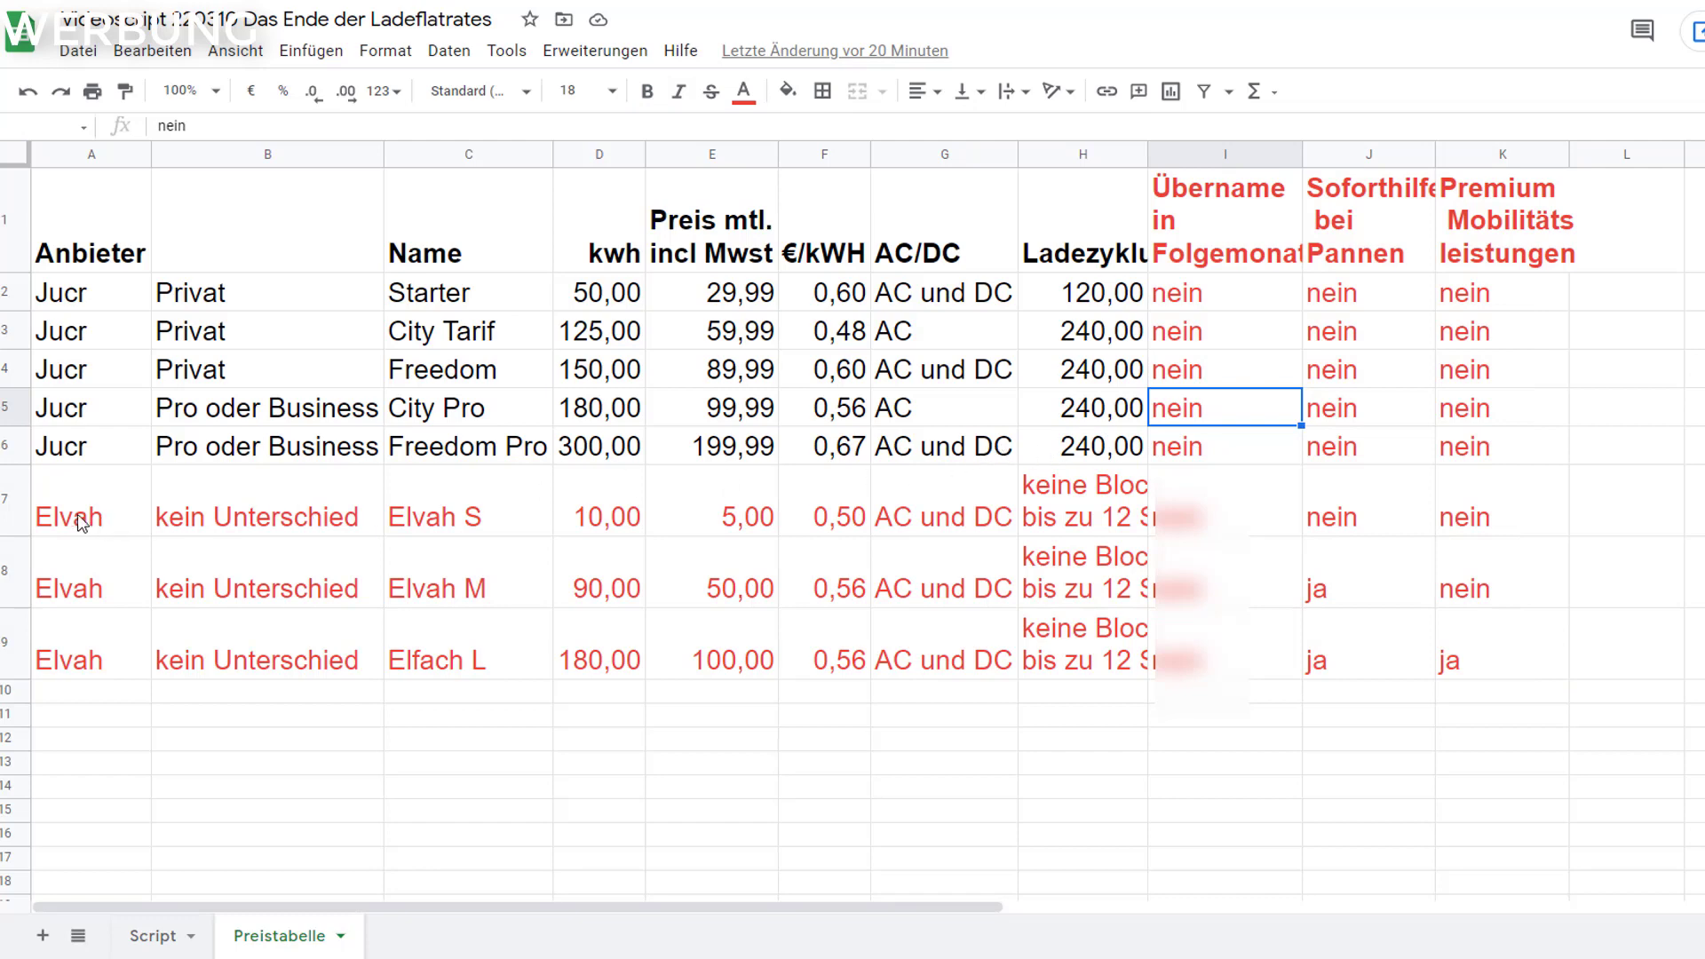
# Examine the Elvah tariffs' provider, customer type, name, kWh, monthly price and €/kWh values in rows 7 to 9
pyautogui.moveTo(78, 522); pyautogui.dragTo(78, 657)
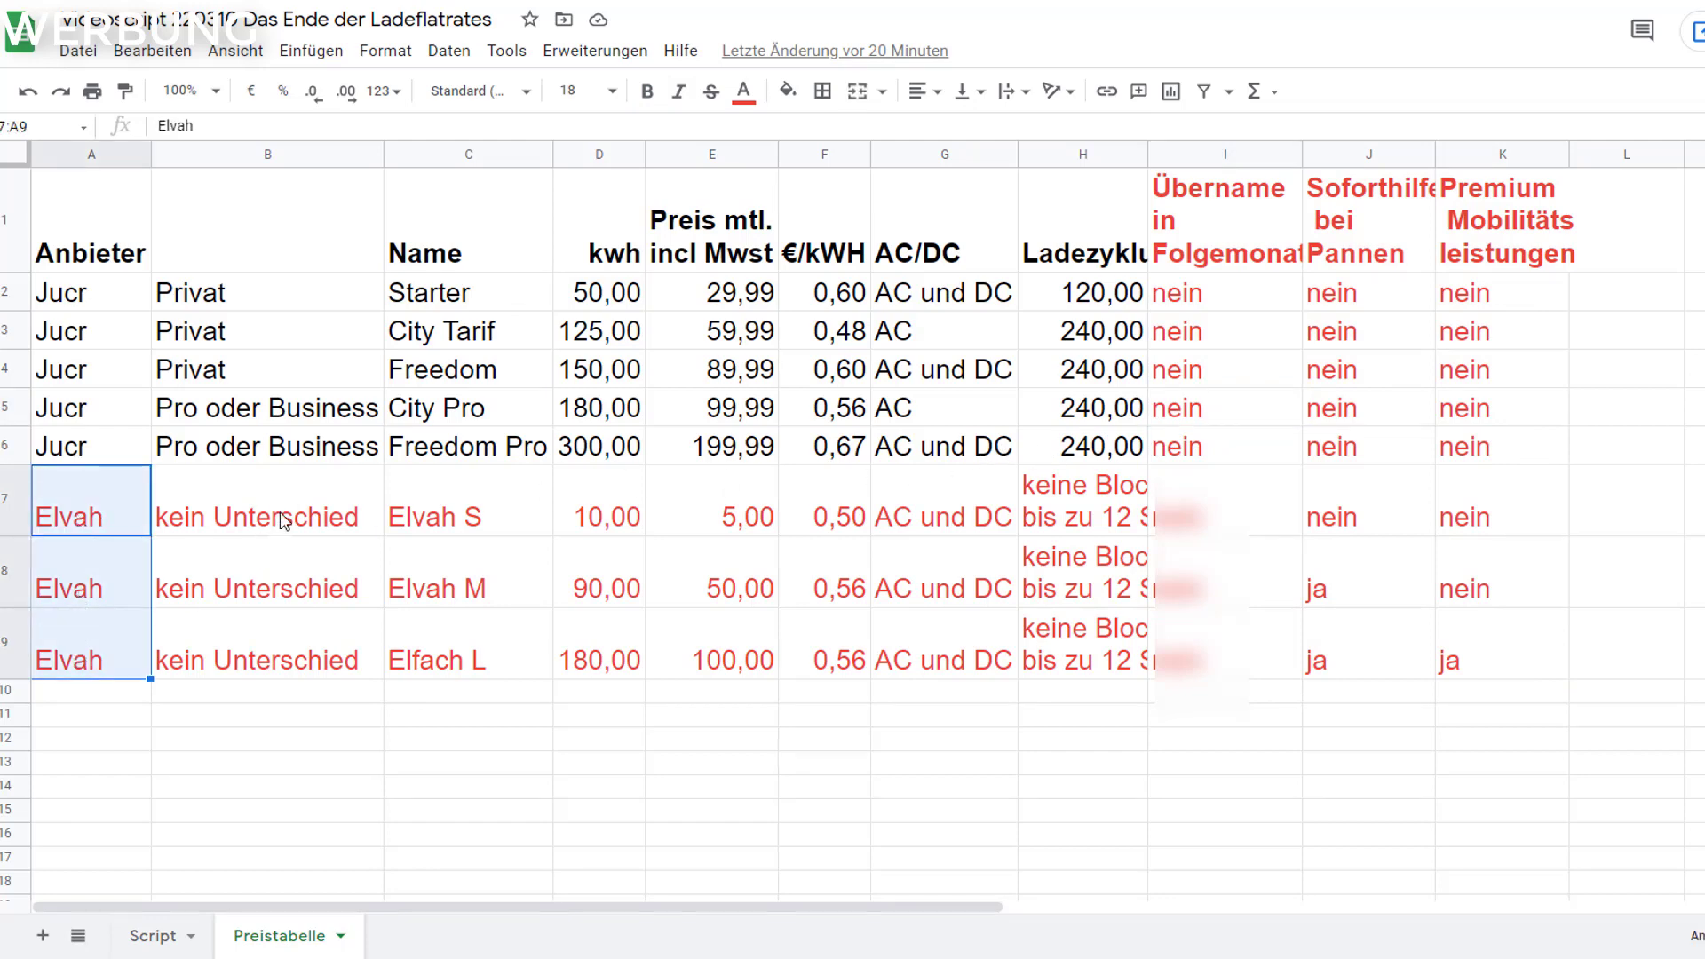
pyautogui.moveTo(284, 519); pyautogui.dragTo(285, 646)
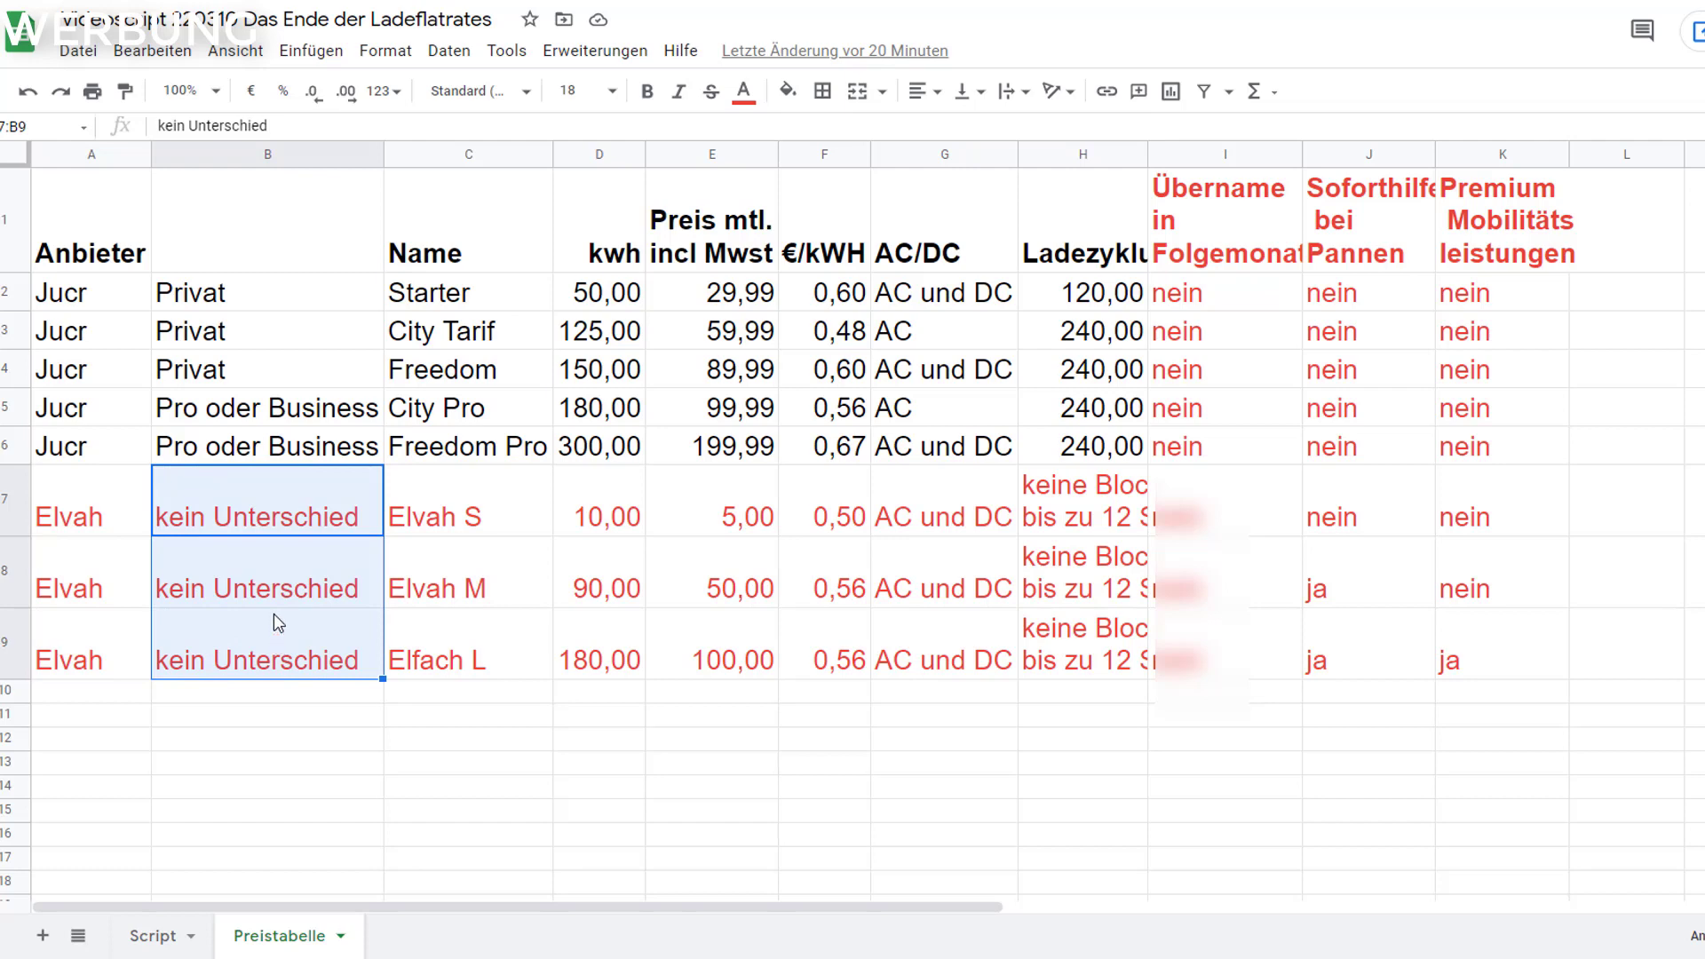
pyautogui.click(274, 530)
pyautogui.moveTo(476, 517); pyautogui.dragTo(485, 659)
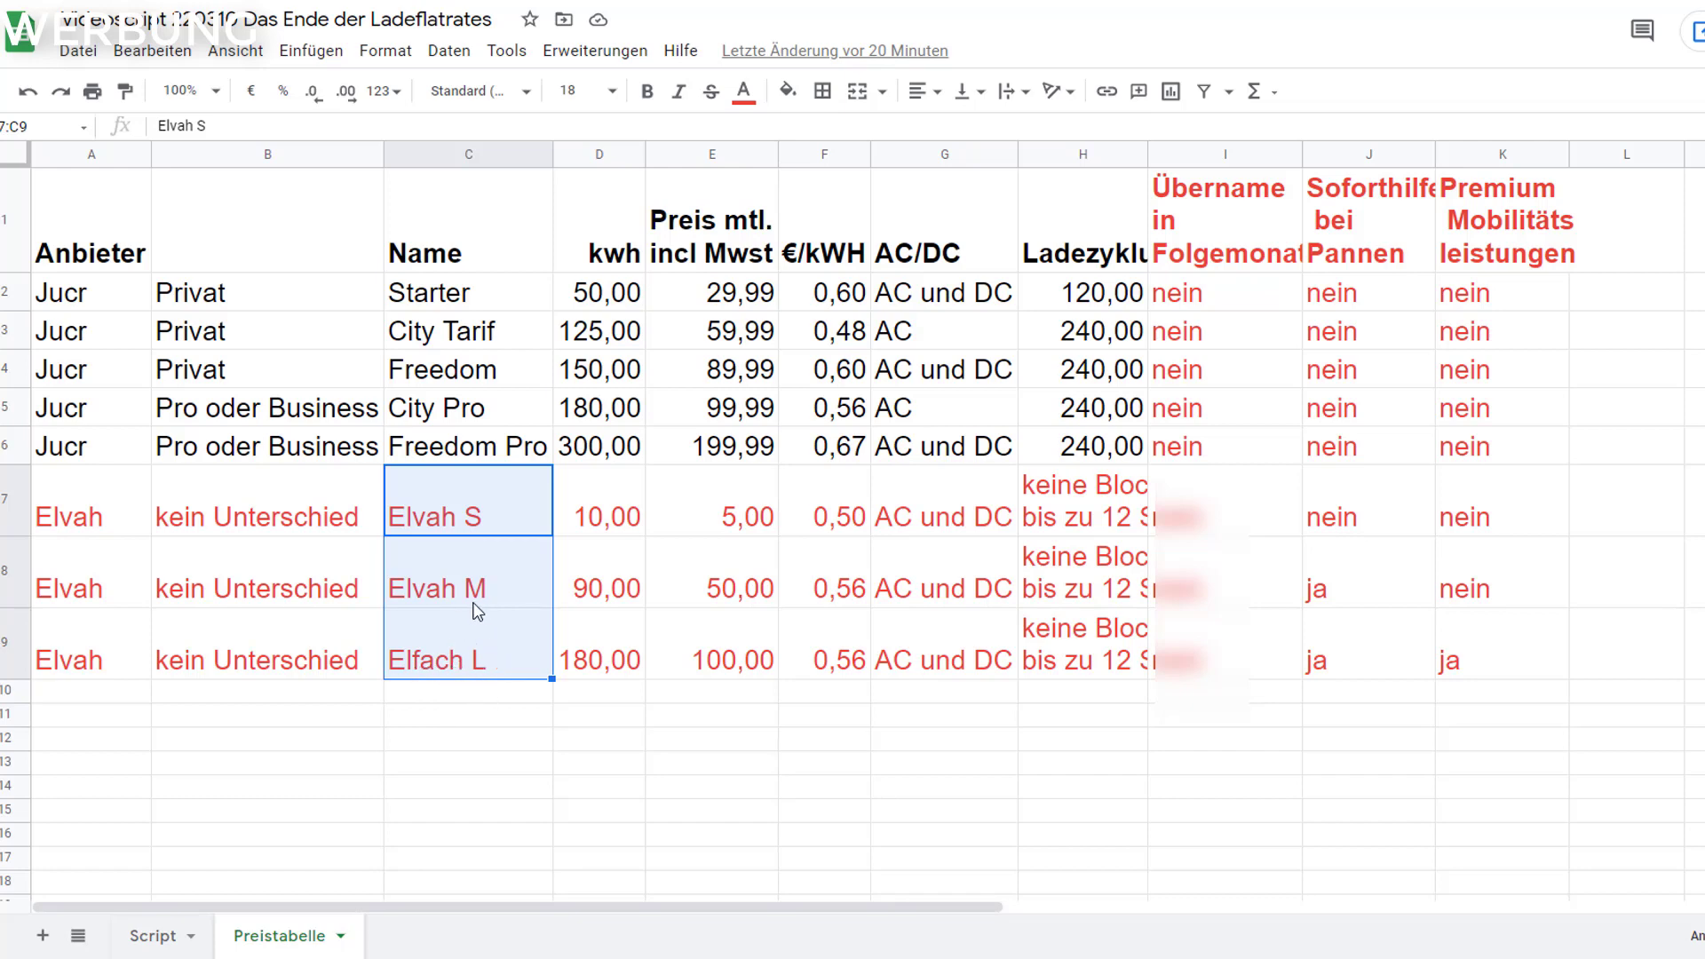
pyautogui.moveTo(610, 531); pyautogui.dragTo(609, 661)
pyautogui.moveTo(734, 528); pyautogui.dragTo(749, 657)
pyautogui.moveTo(831, 520); pyautogui.dragTo(843, 657)
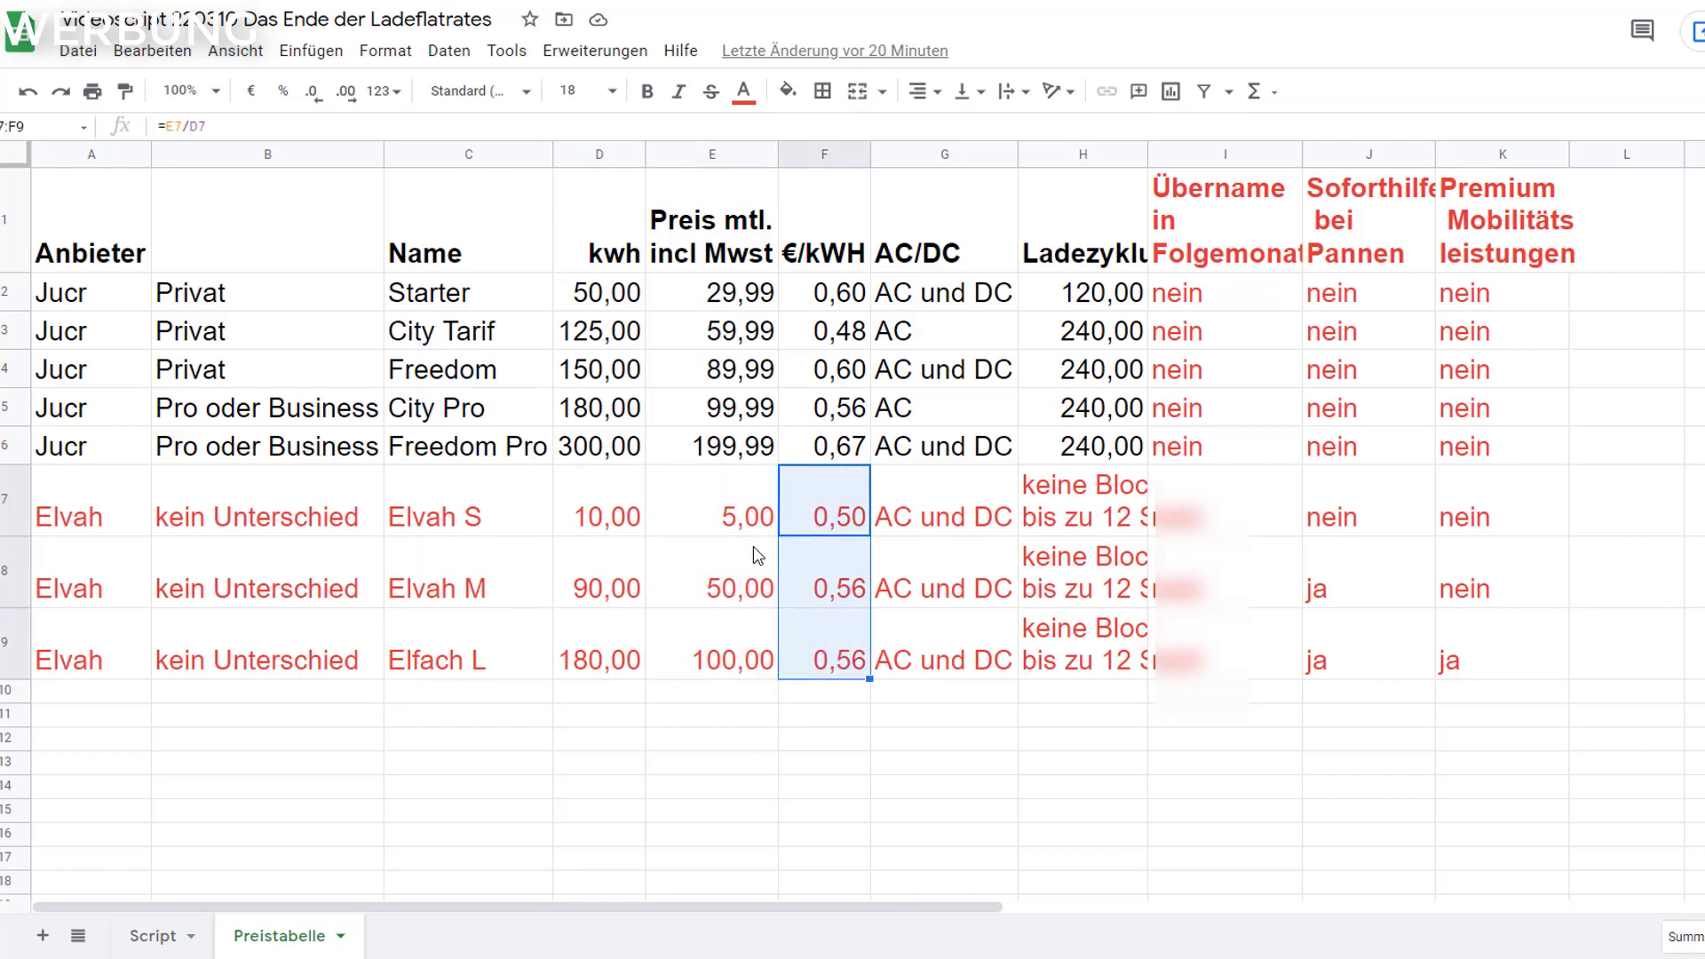
# Compare the €/kWh prices of Elvah S, Elvah M and Elfach L, and check Elfach L's kWh and monthly price
pyautogui.click(821, 515)
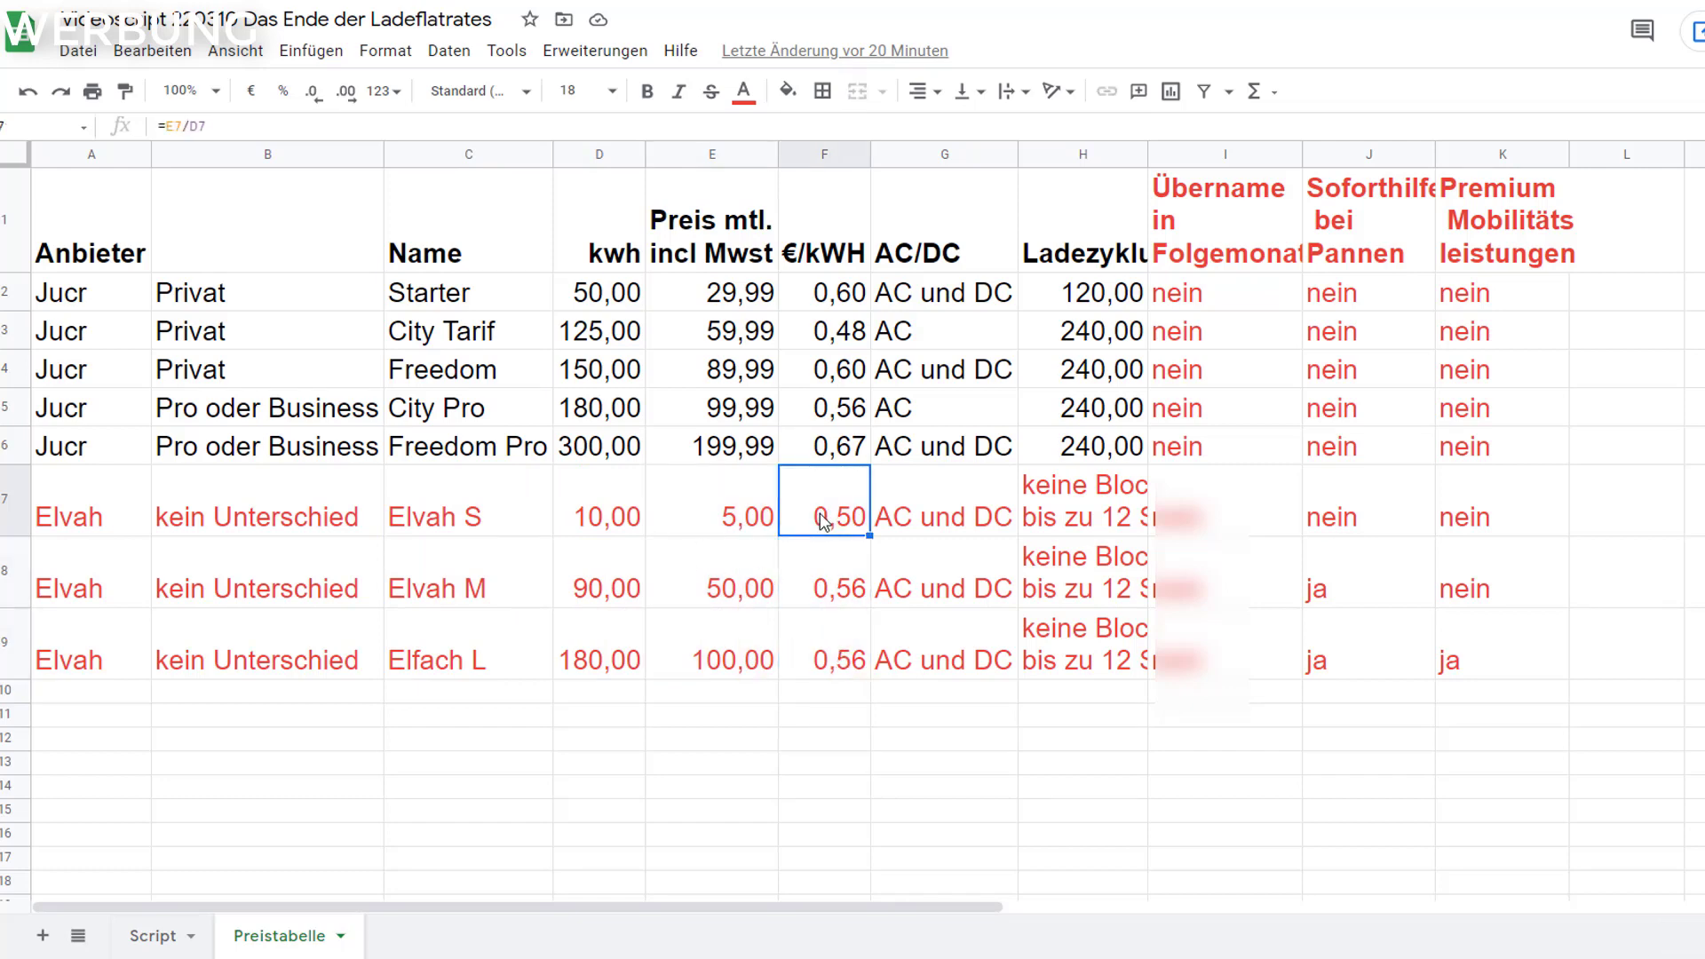
pyautogui.click(823, 578)
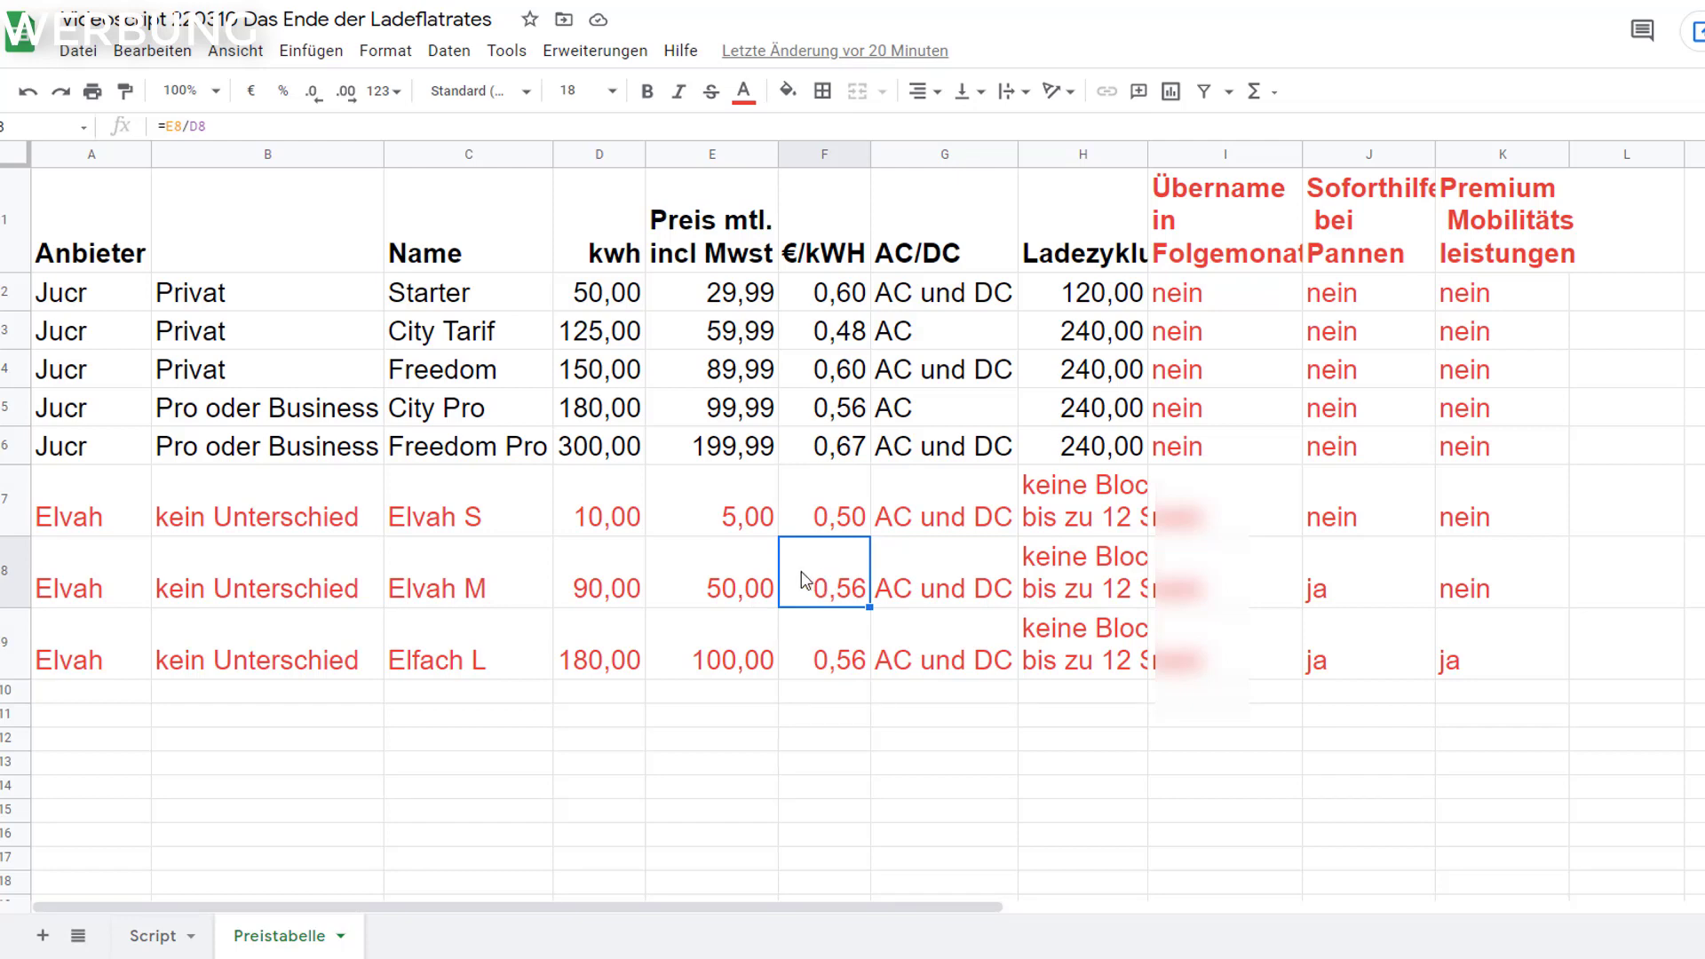
pyautogui.click(833, 668)
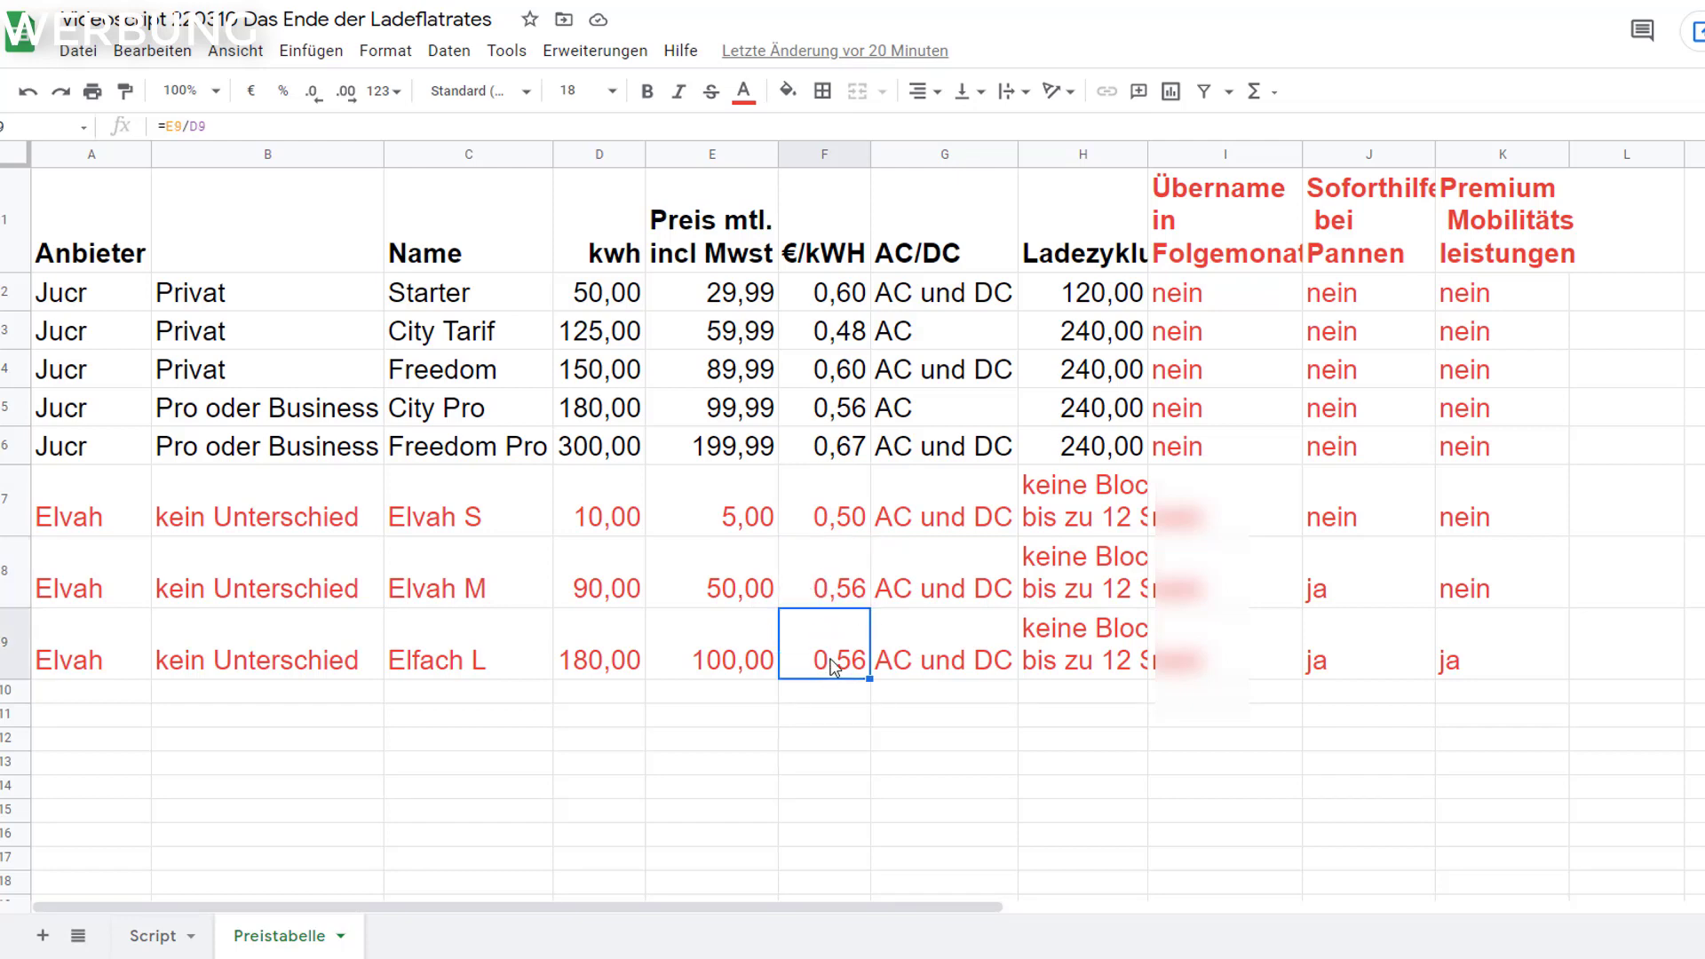
pyautogui.moveTo(838, 593); pyautogui.dragTo(843, 639)
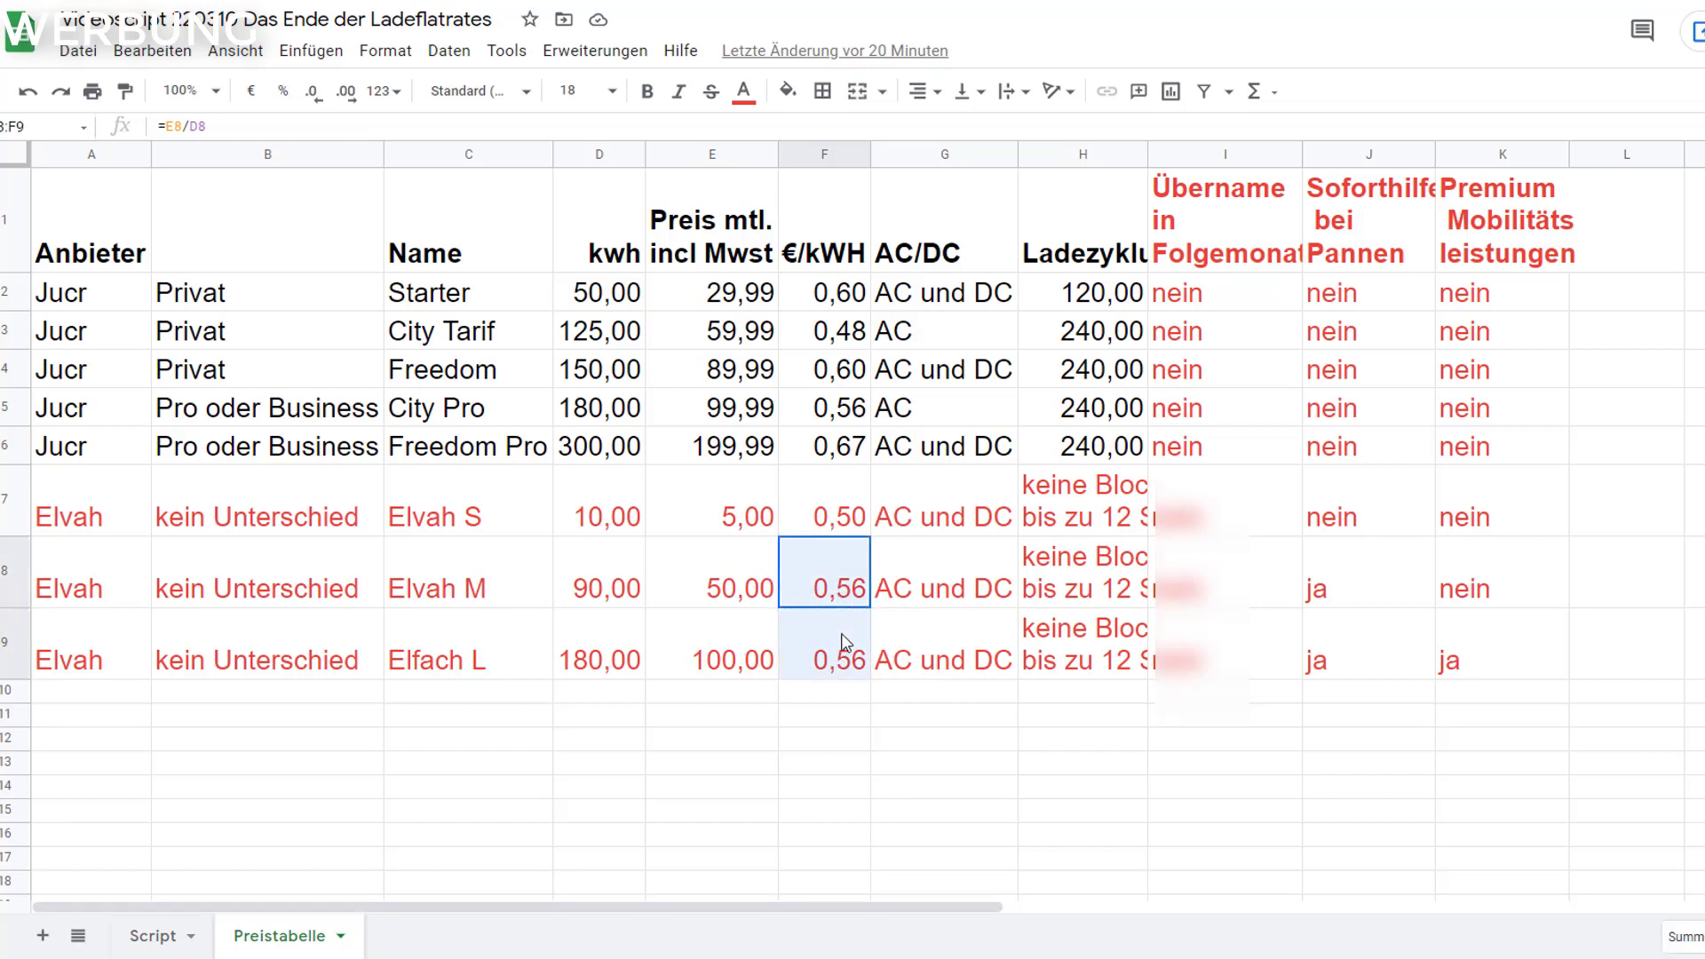
pyautogui.moveTo(626, 661); pyautogui.dragTo(822, 662)
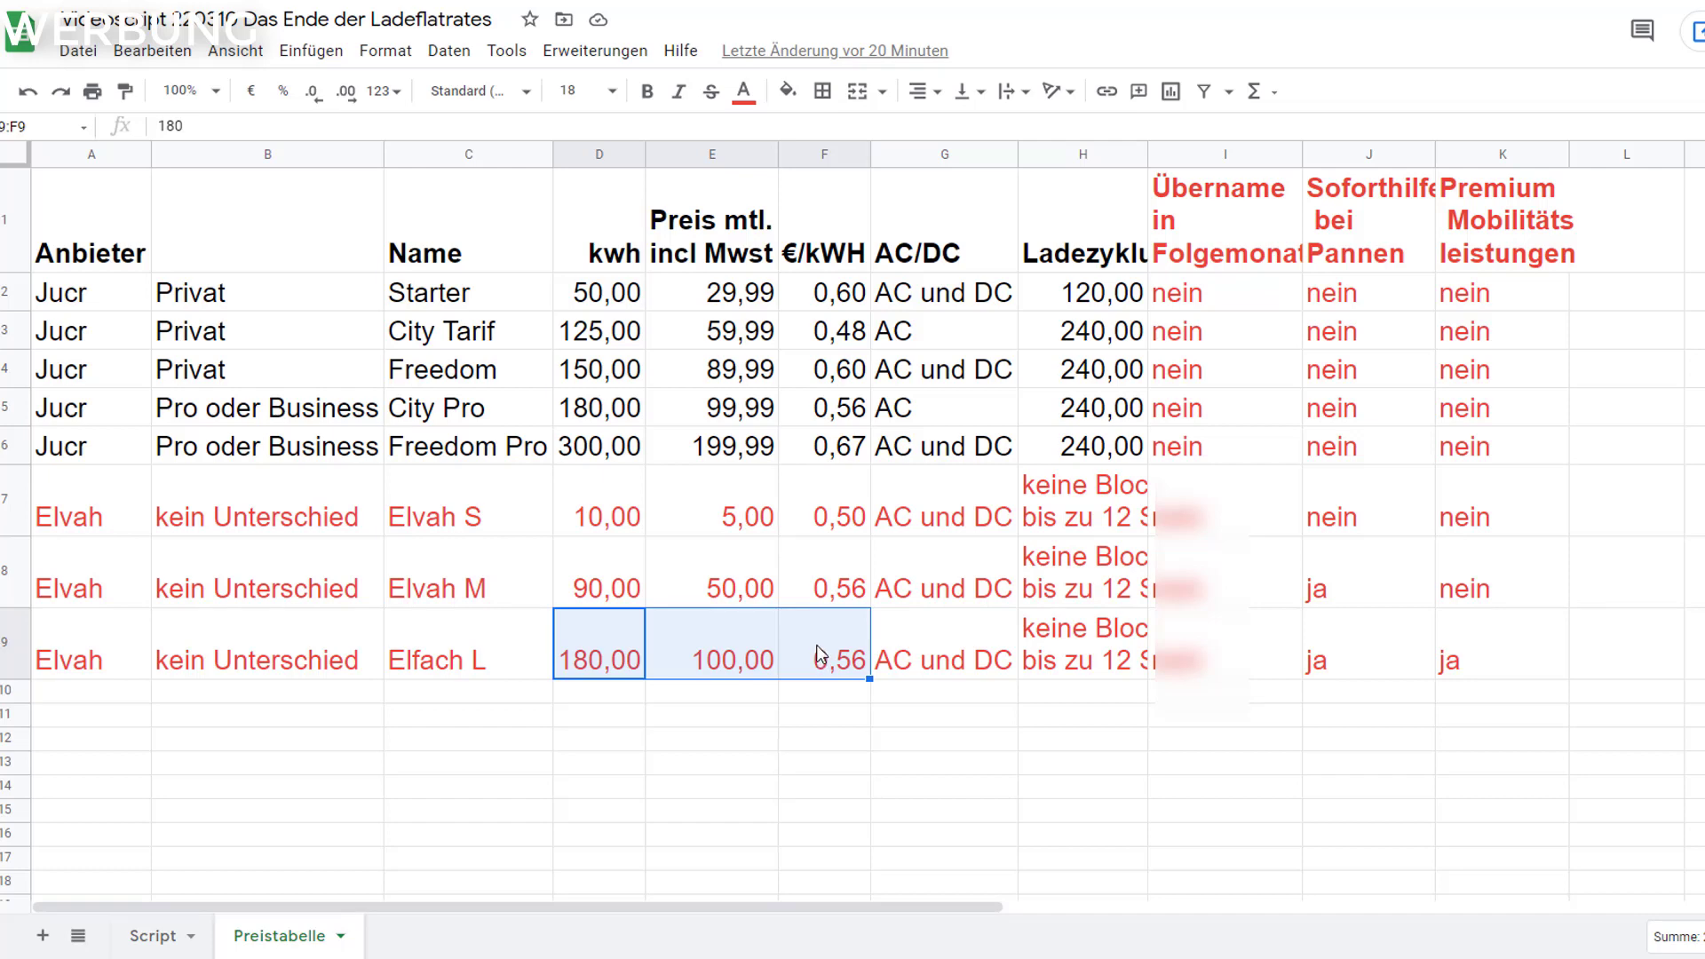
pyautogui.click(819, 655)
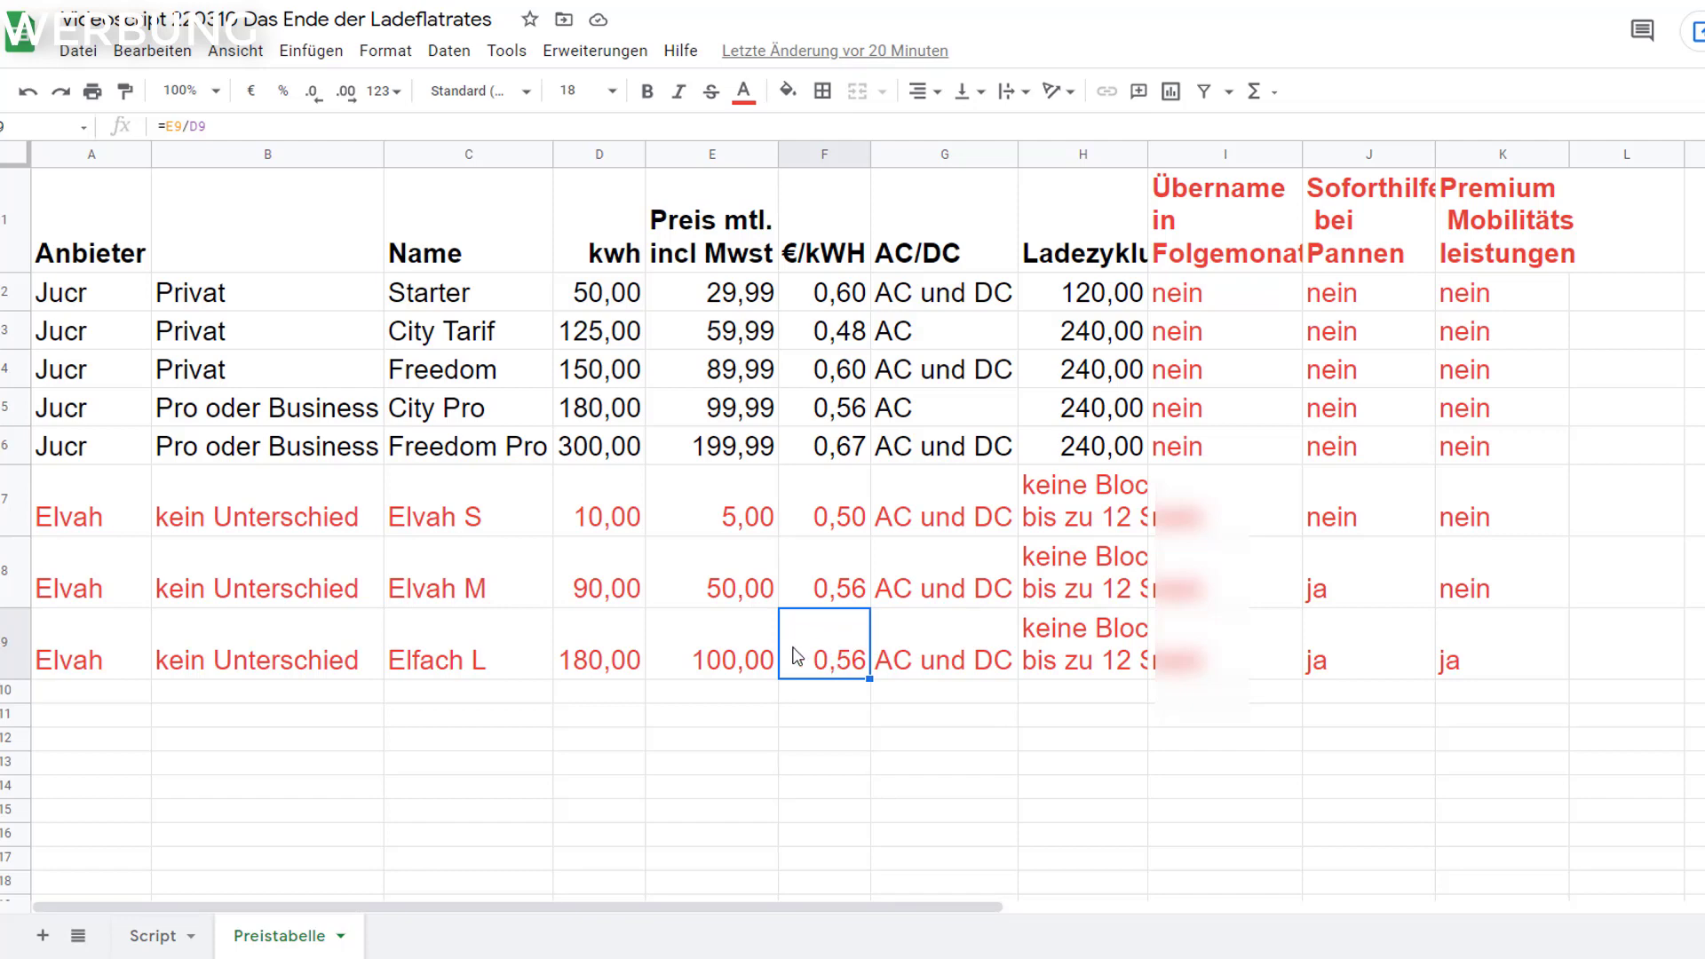
pyautogui.moveTo(616, 661); pyautogui.dragTo(839, 657)
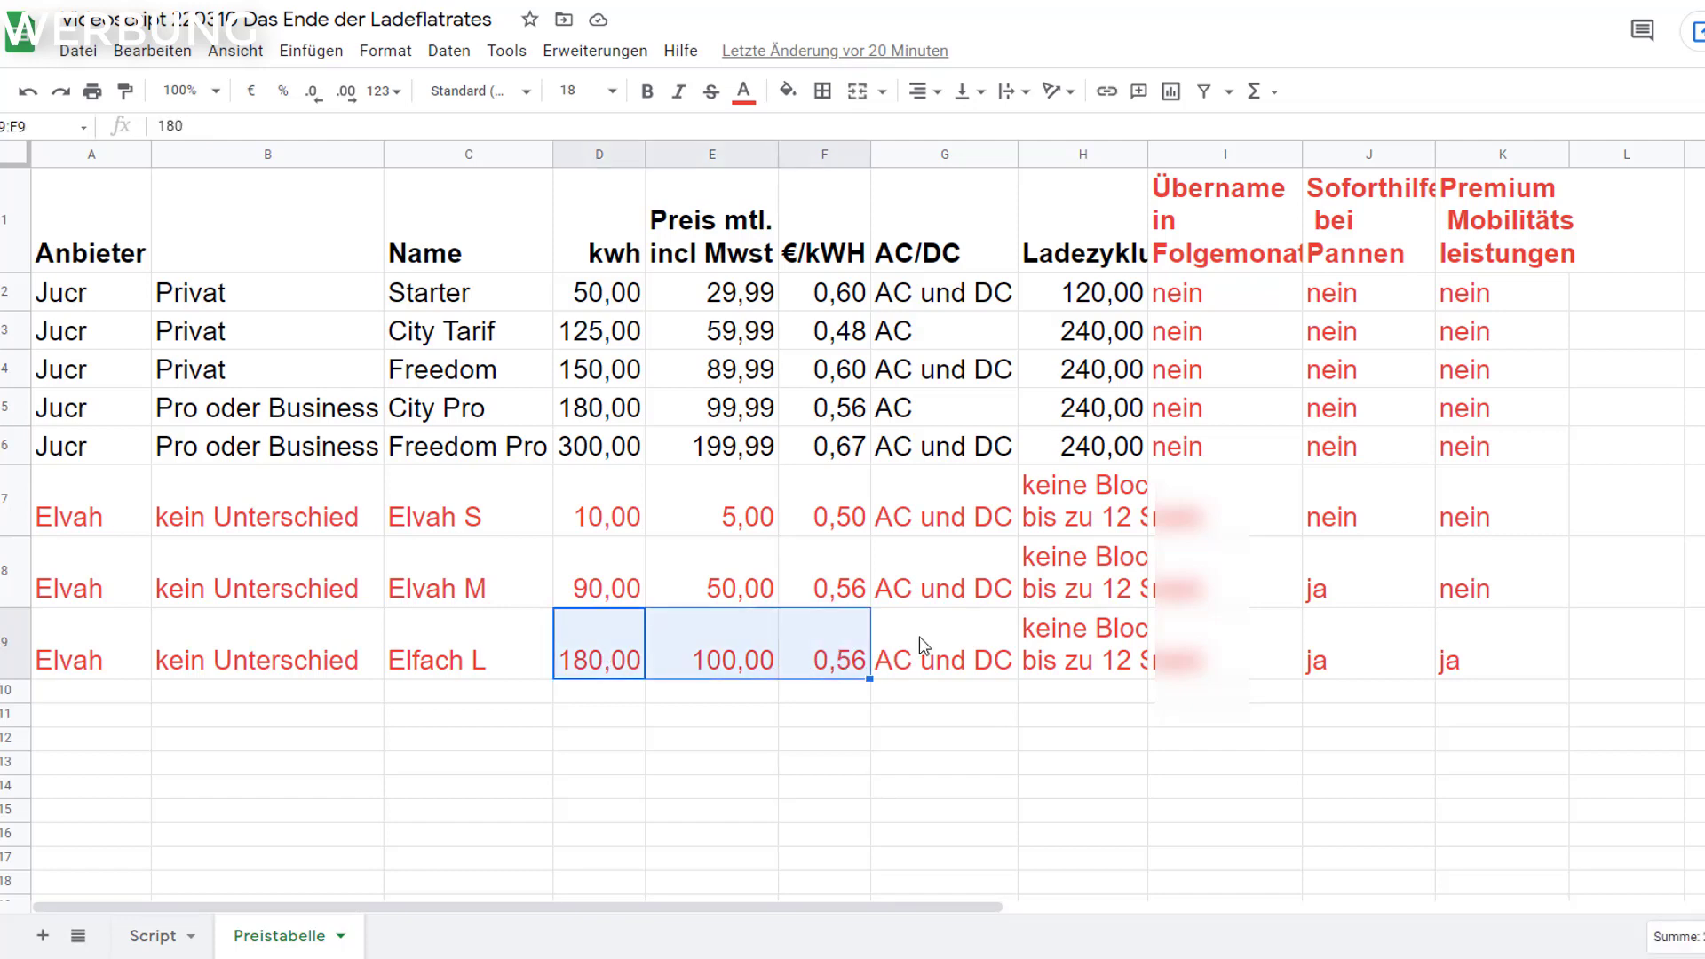
# Compare the AC/DC charging options of the Elvah tariffs with those of Jucr's City Tarif, City Pro and Starter
pyautogui.moveTo(966, 524); pyautogui.dragTo(969, 655)
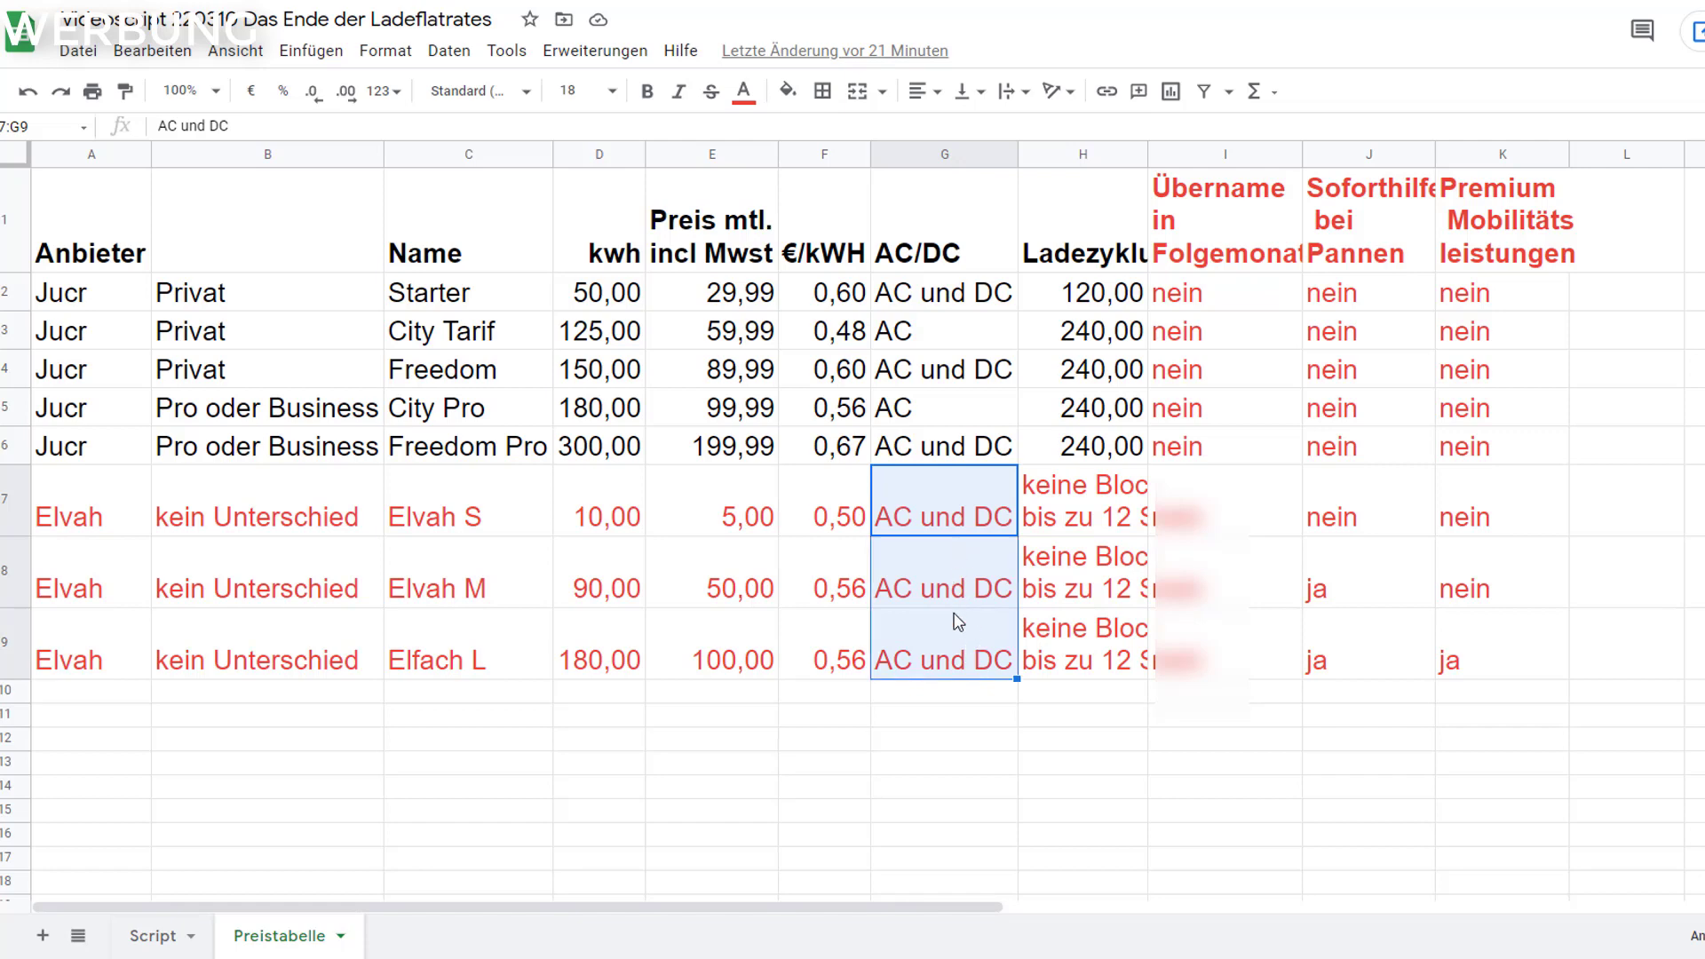
pyautogui.click(938, 341)
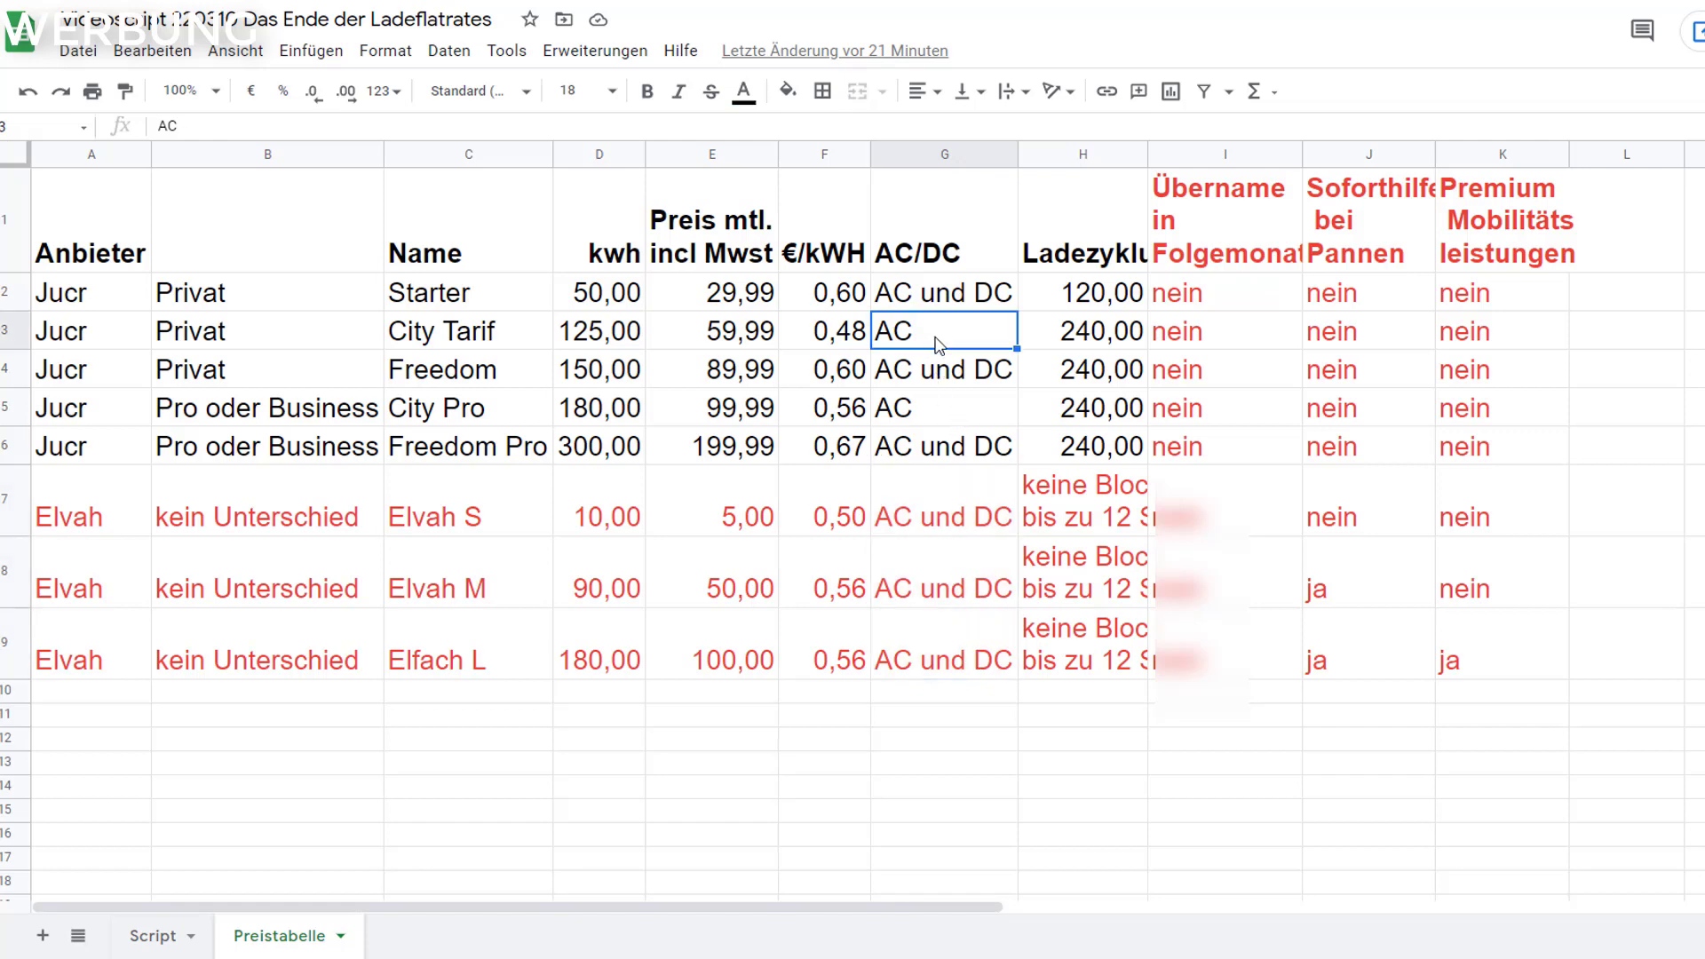
pyautogui.click(938, 410)
pyautogui.click(954, 302)
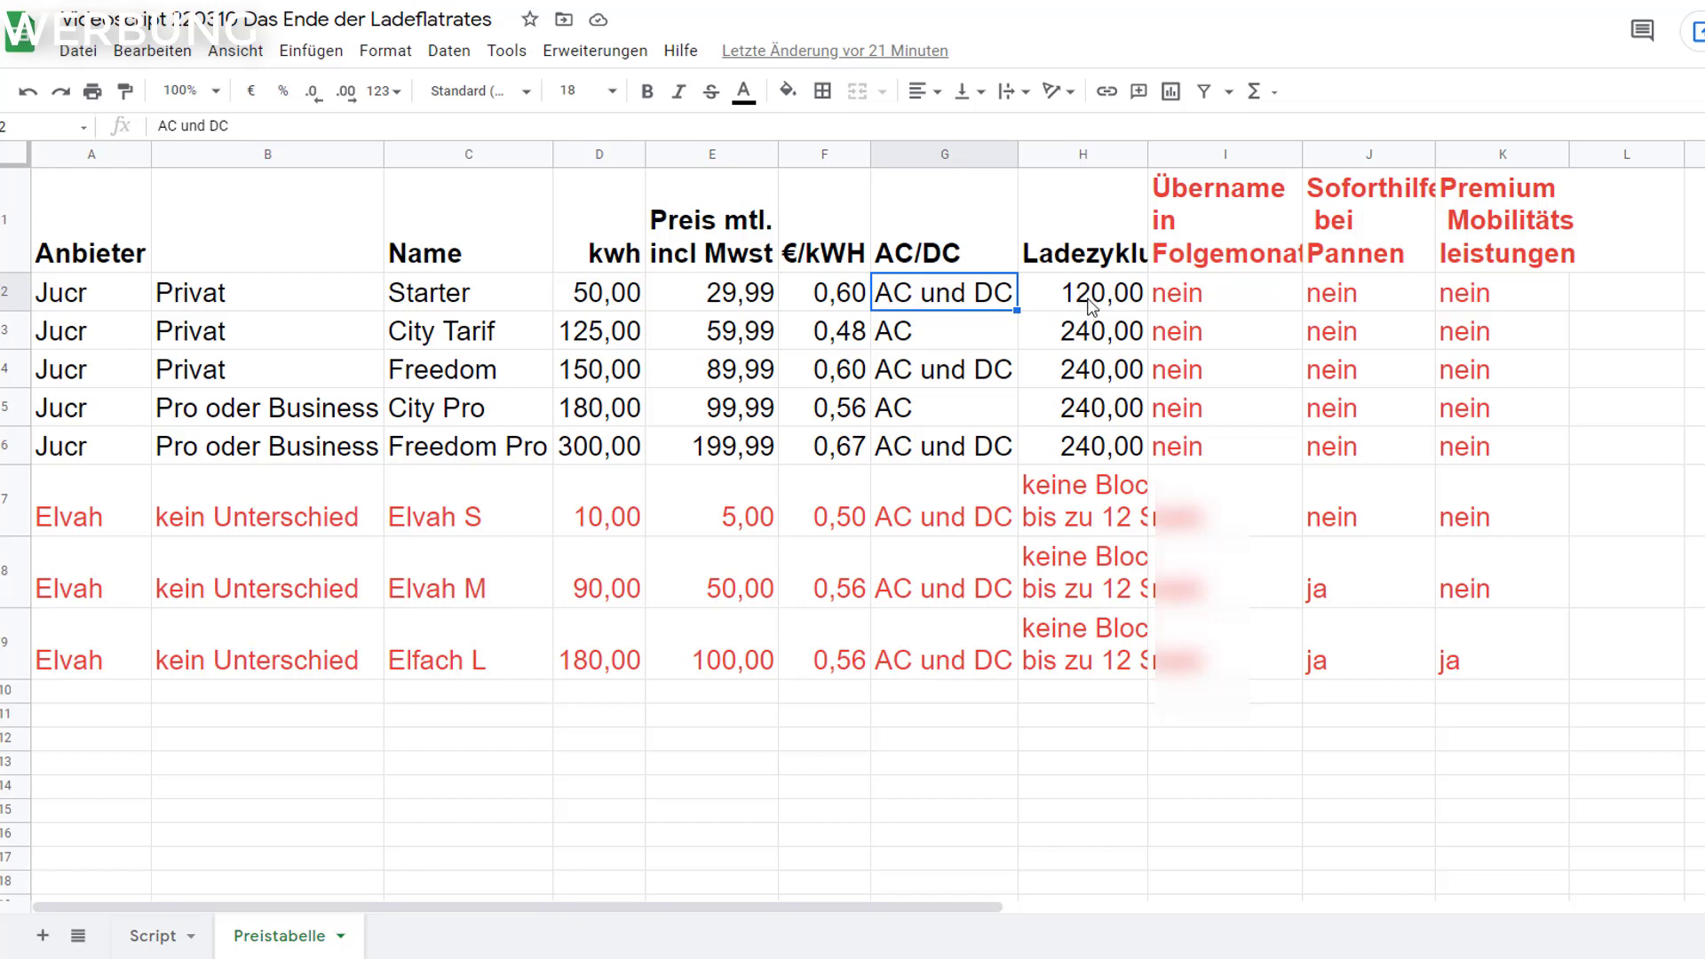
# Widen the Ladezyklus column to show more of the Elvah blocking-fee text
pyautogui.click(1084, 508)
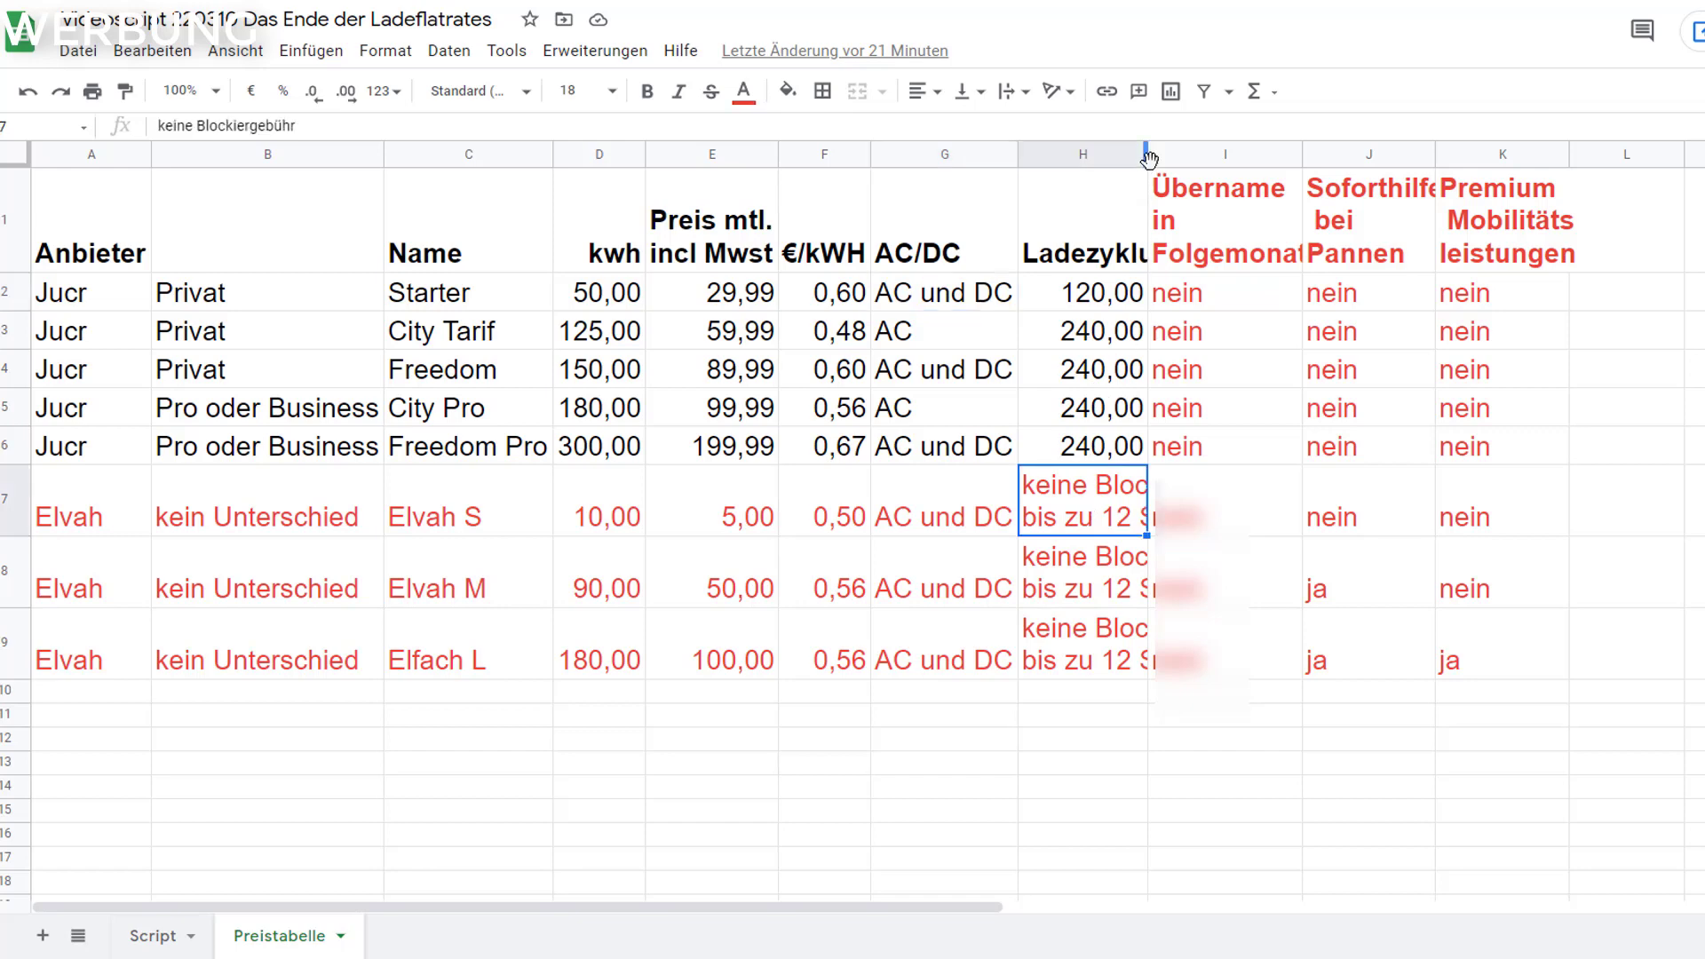
pyautogui.moveTo(1147, 156); pyautogui.dragTo(1278, 155)
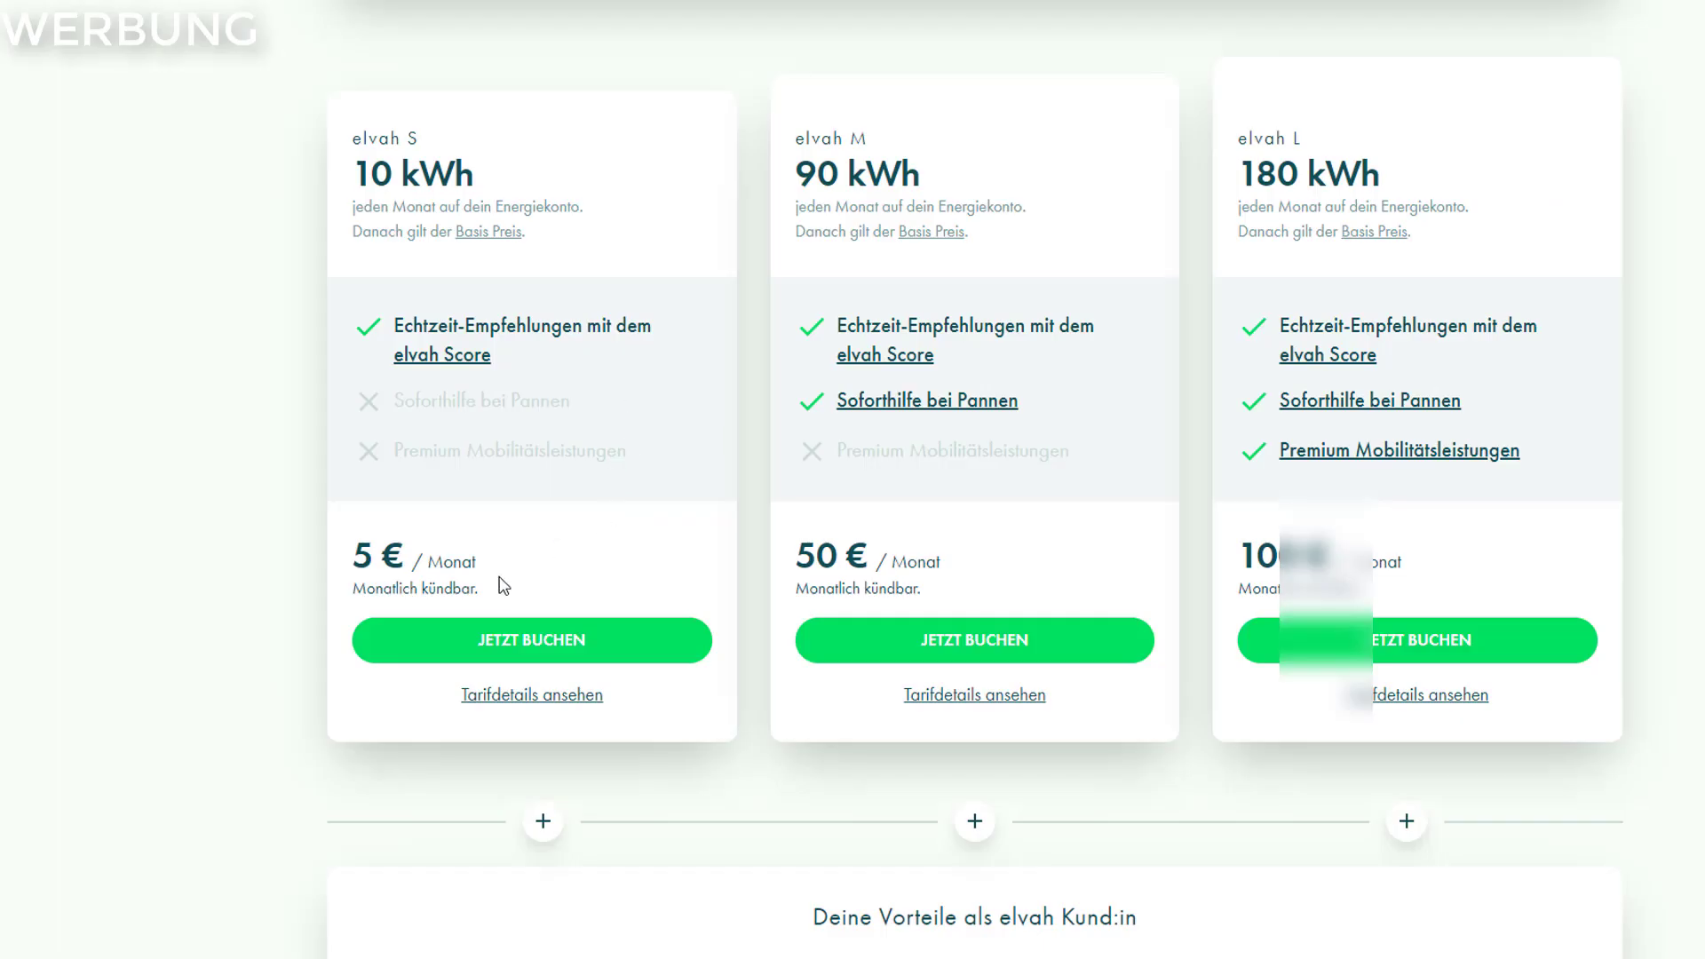
# On the elvah website, open all FAQ questions and read the answer to "Gibt es eine Blockiergebühr?"
pyautogui.scroll(-15, 498, 581)
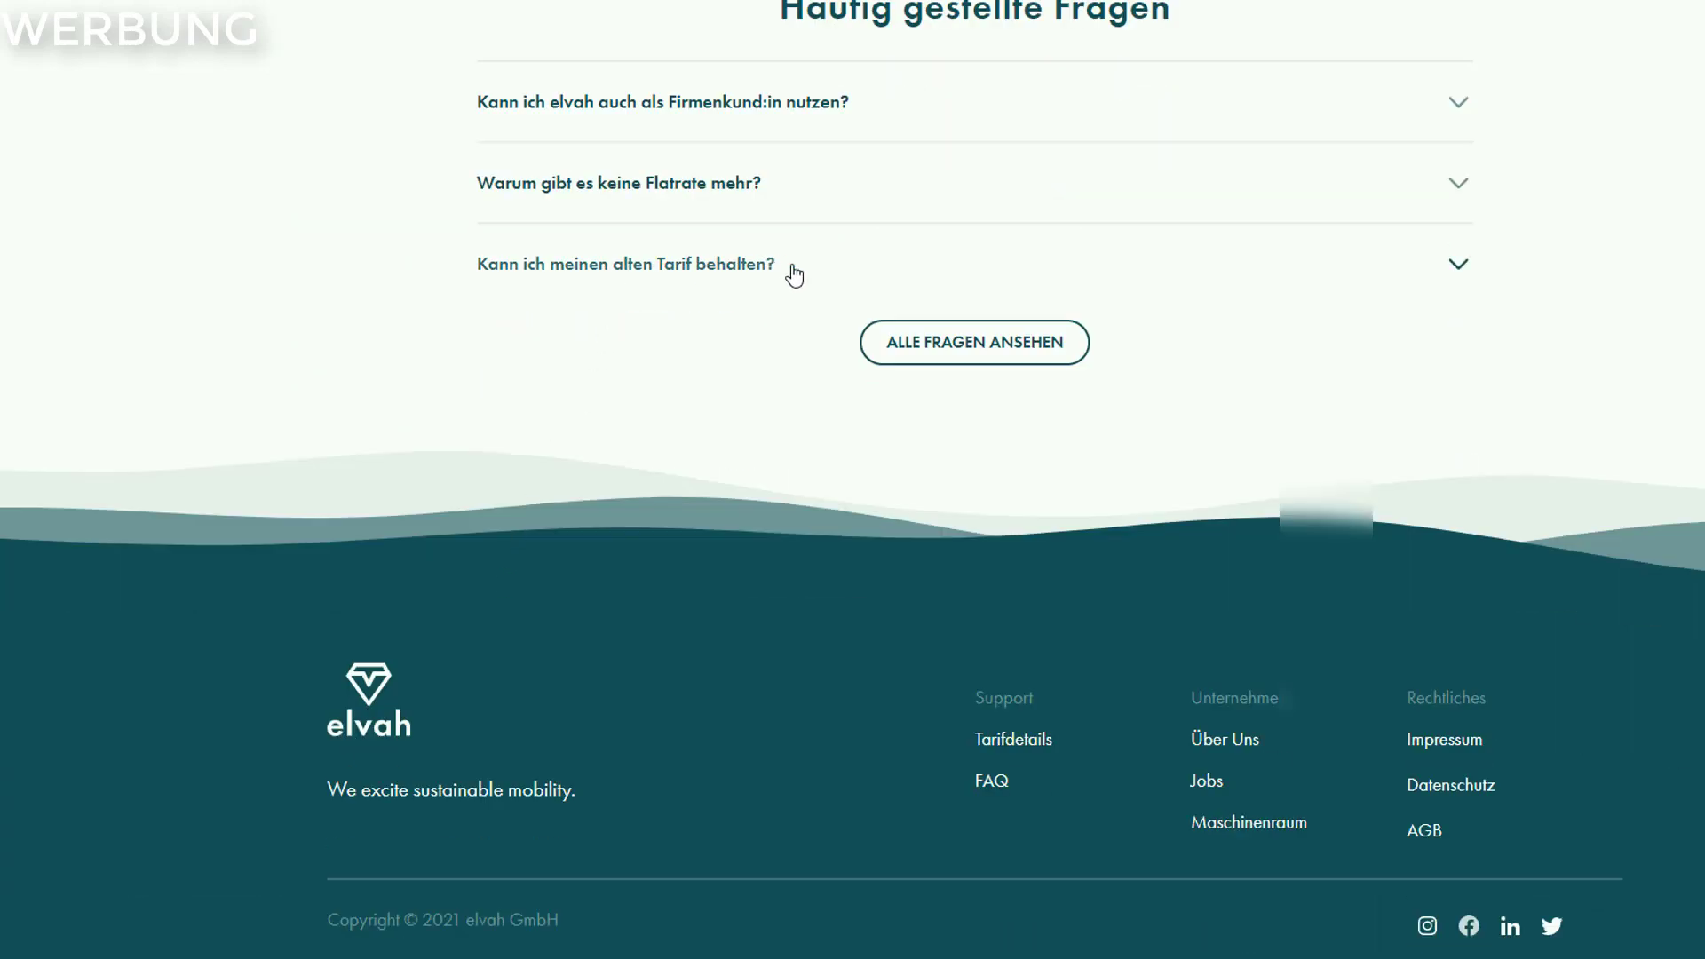
pyautogui.click(955, 342)
pyautogui.scroll(-10, 673, 503)
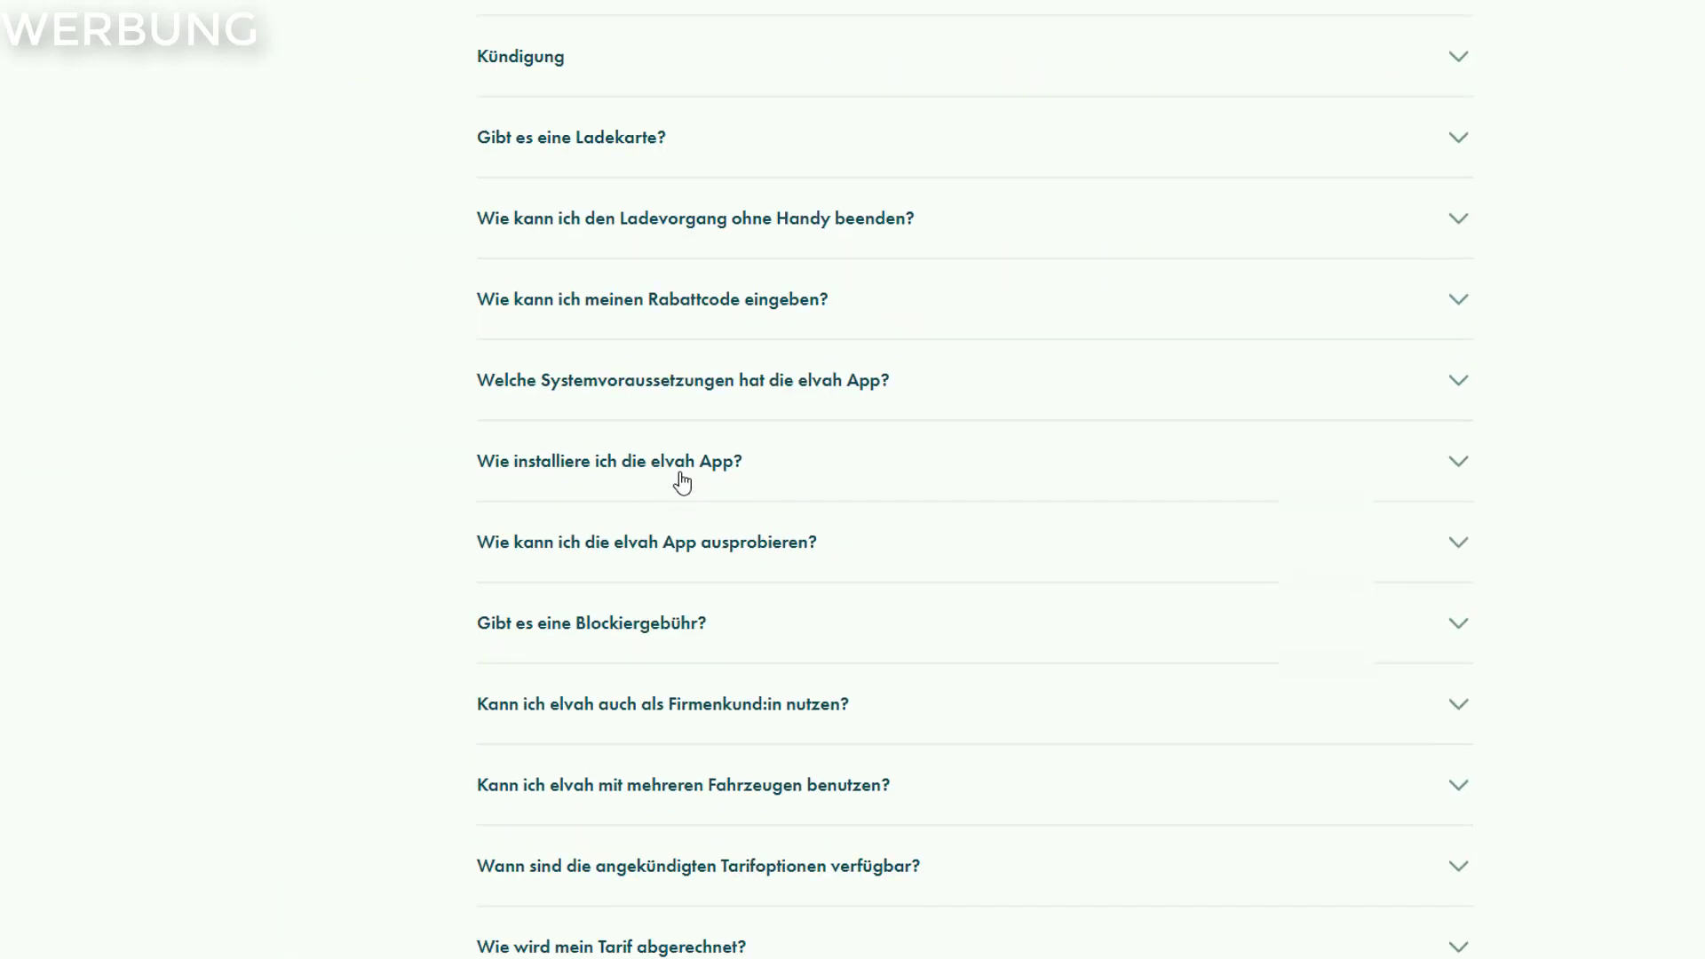
pyautogui.click(659, 622)
pyautogui.scroll(-3, 371, 616)
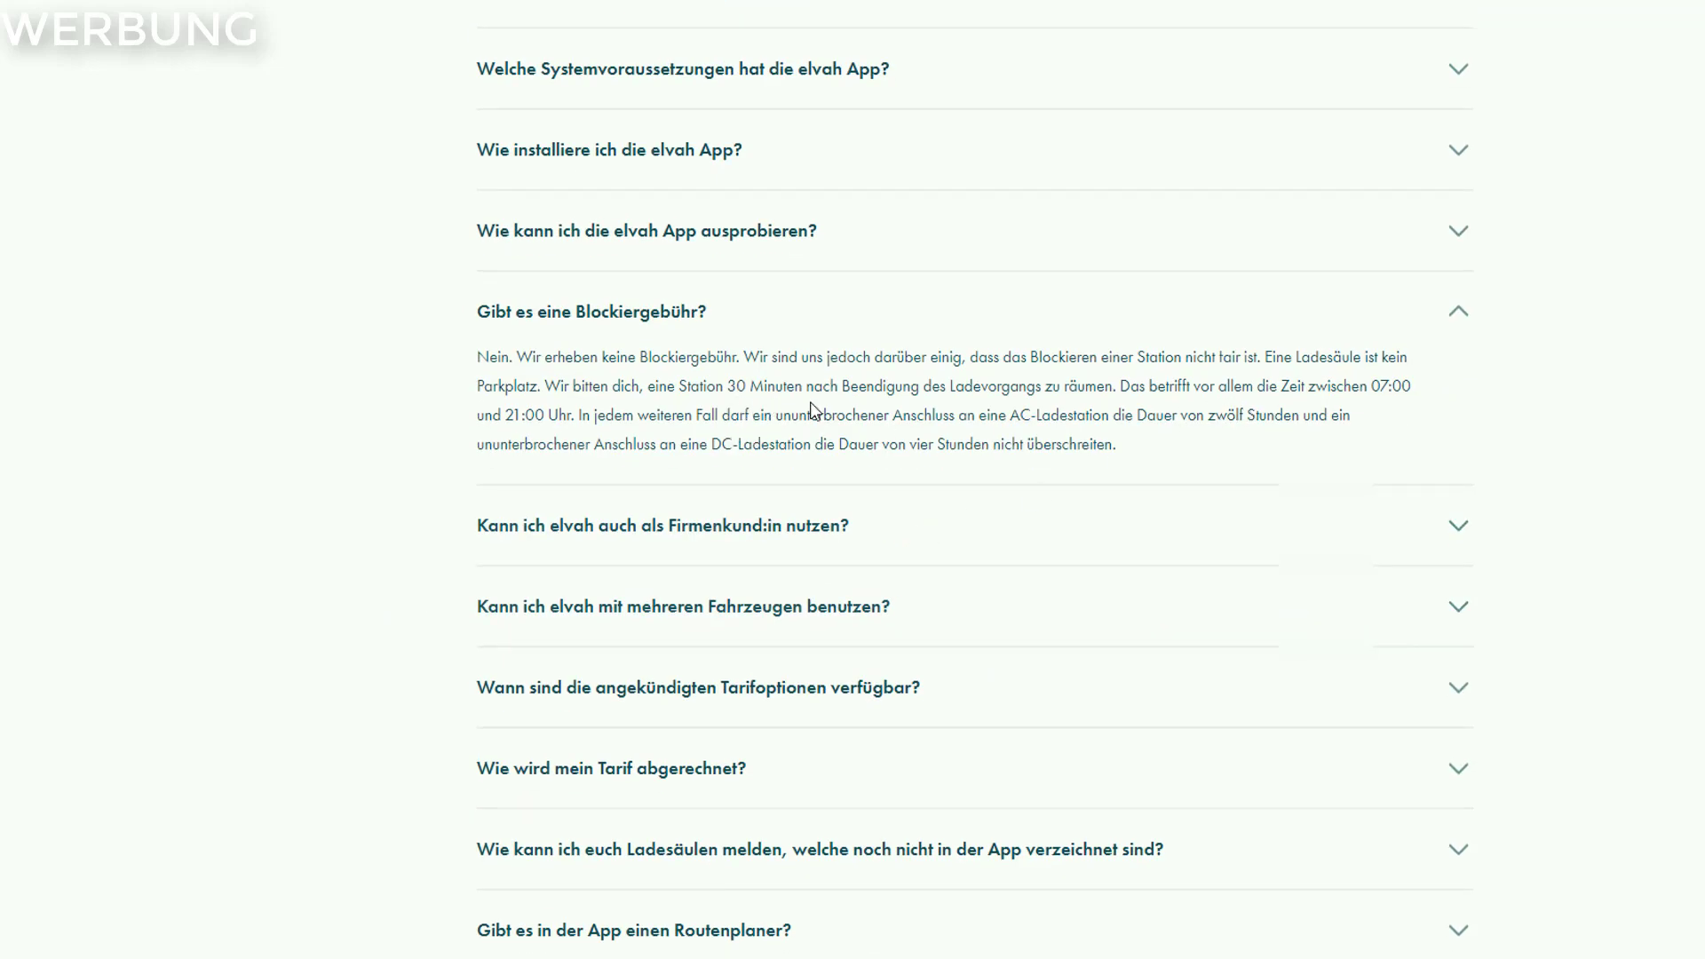
pyautogui.moveTo(1103, 414); pyautogui.dragTo(1292, 416)
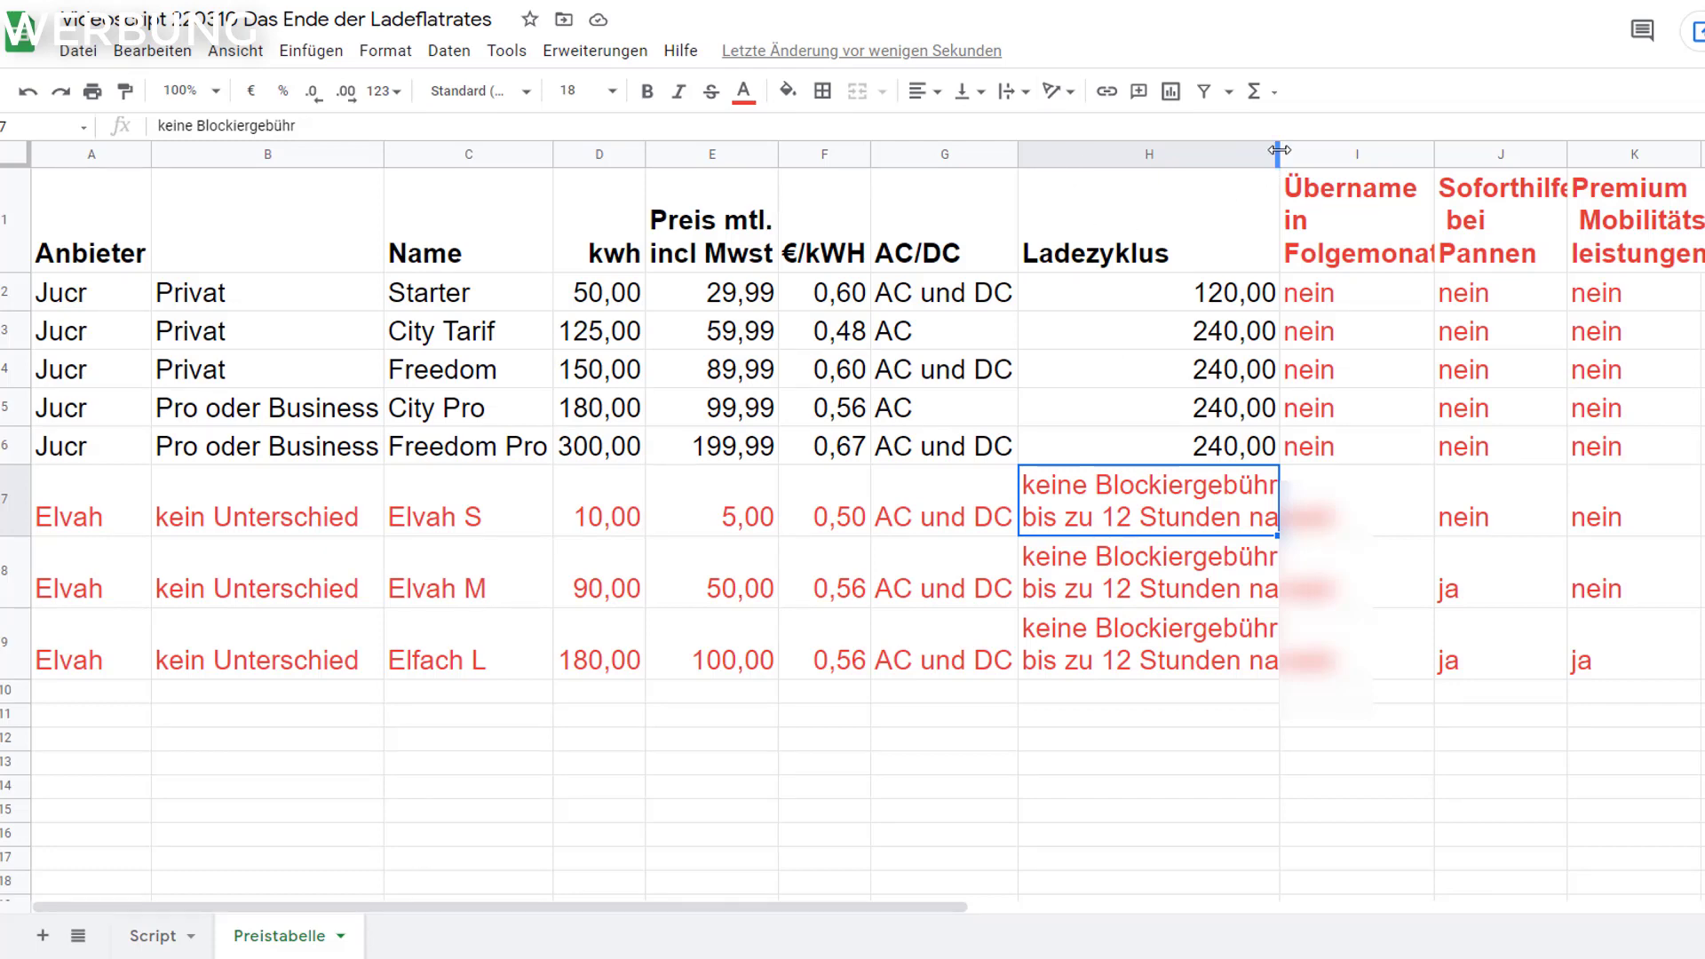
# Narrow the Ladezyklus column to fit its header and set the "Übername in Folgemonat" value to "ja" for all three Elvah tariffs
pyautogui.moveTo(1278, 151); pyautogui.dragTo(1170, 151)
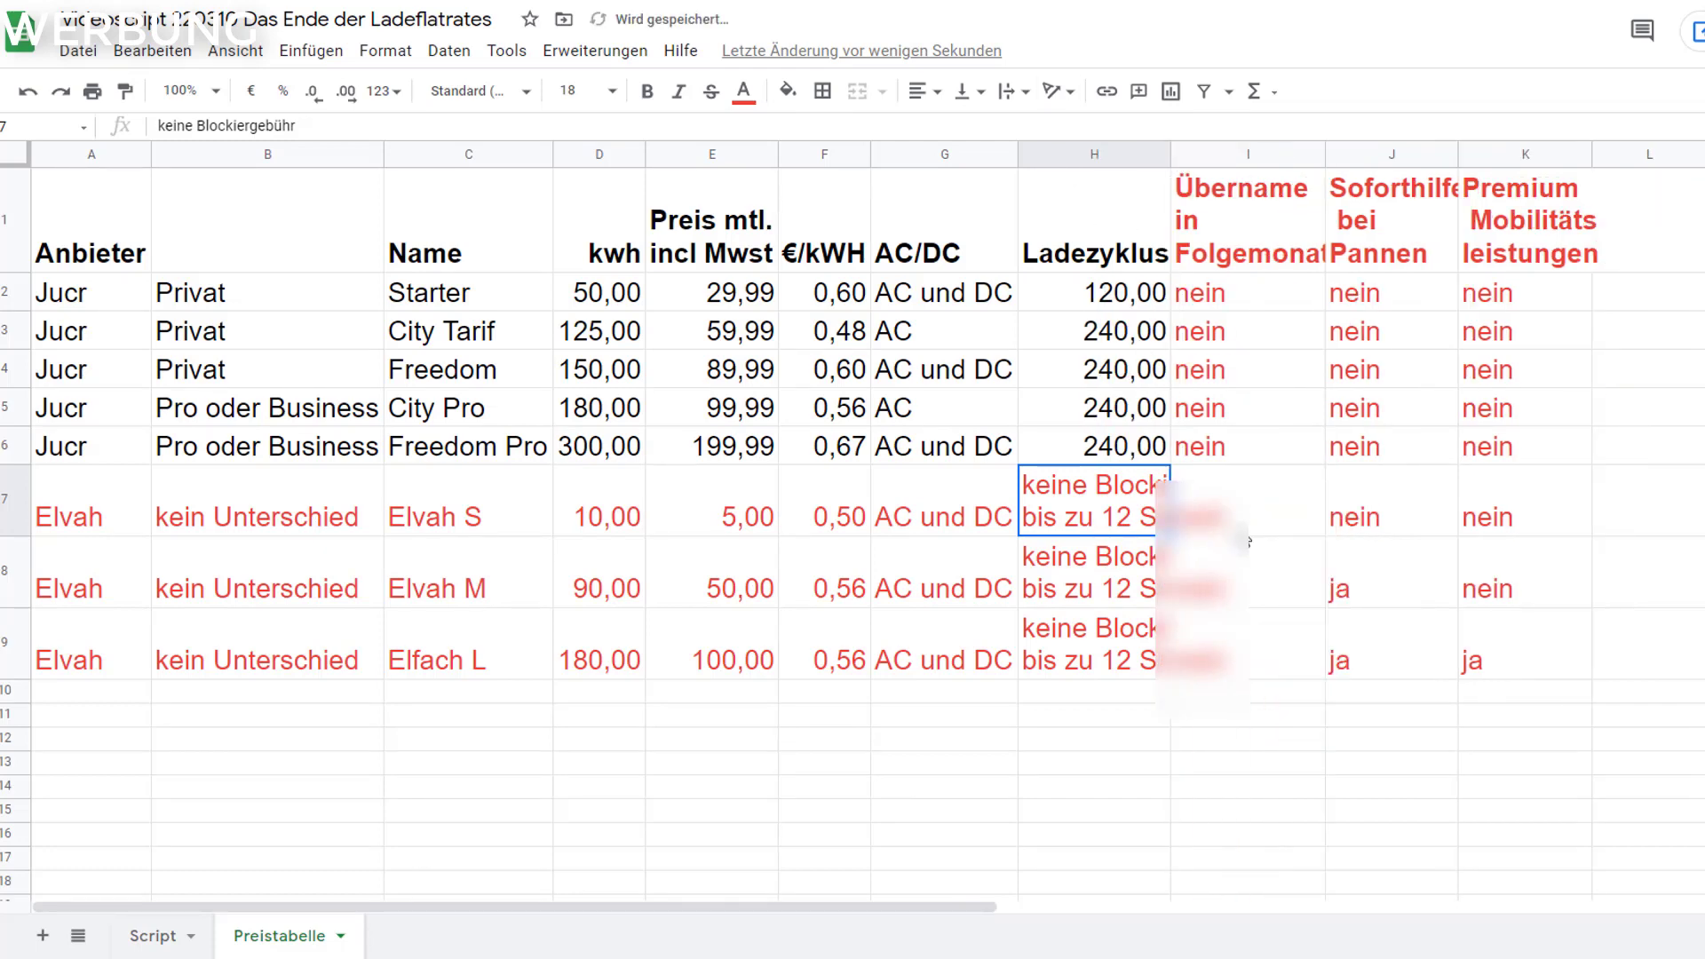
pyautogui.click(1261, 504)
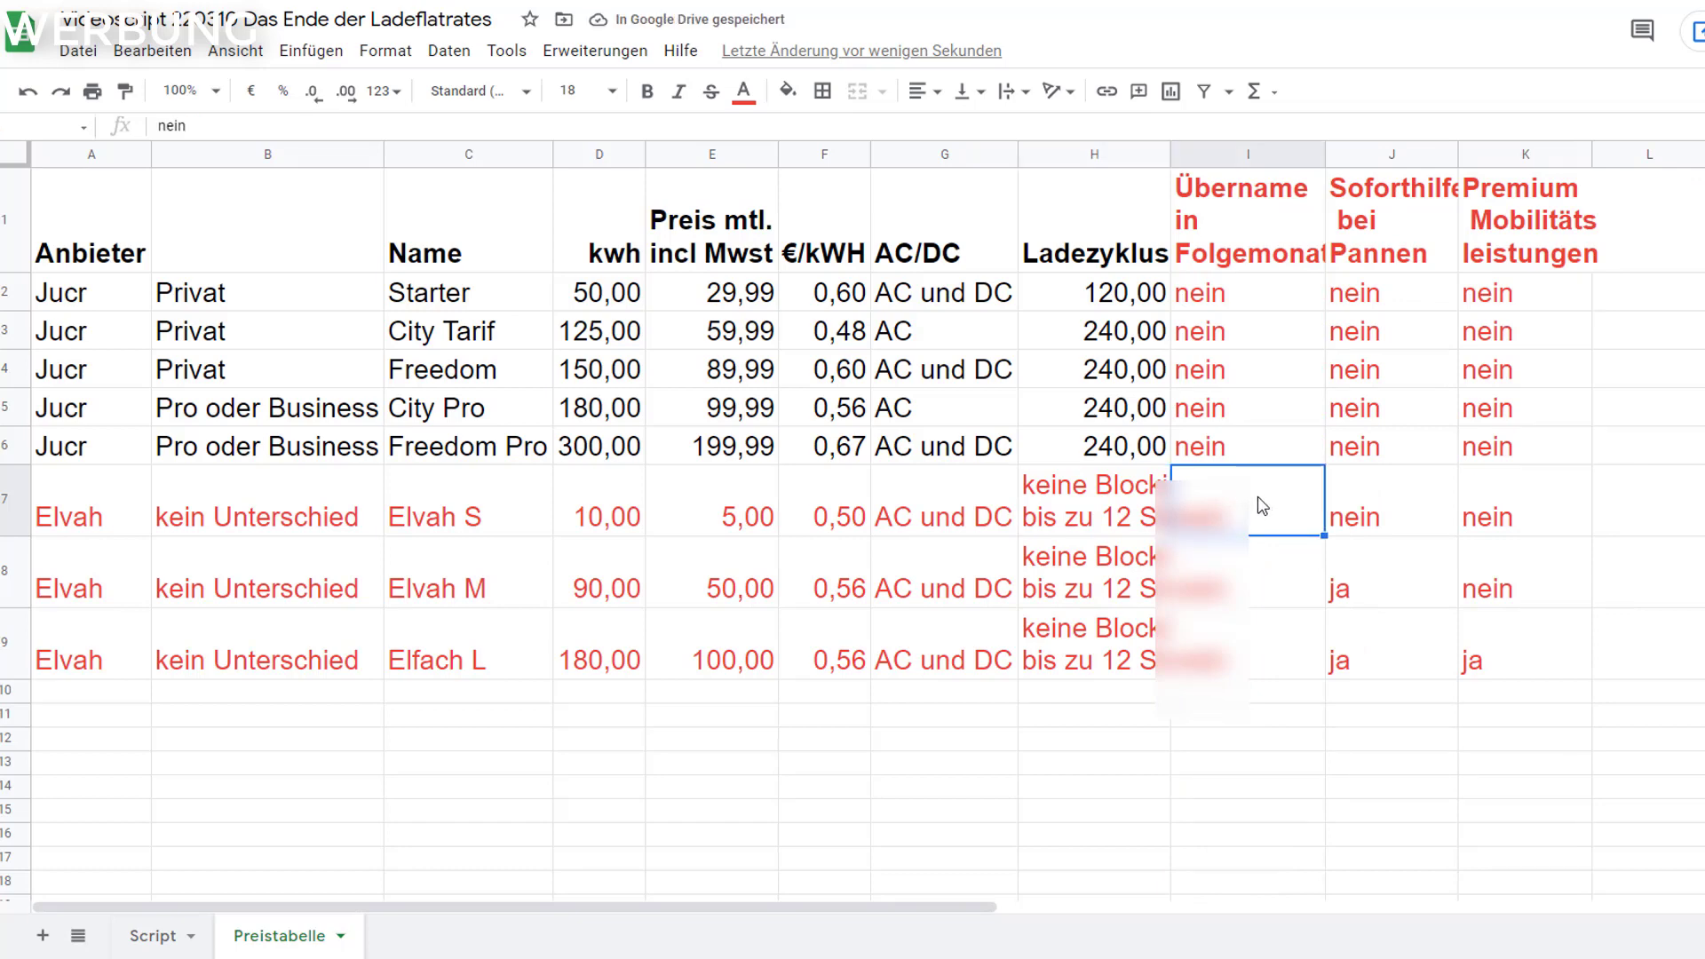
pyautogui.write('ja')
pyautogui.press('Return')
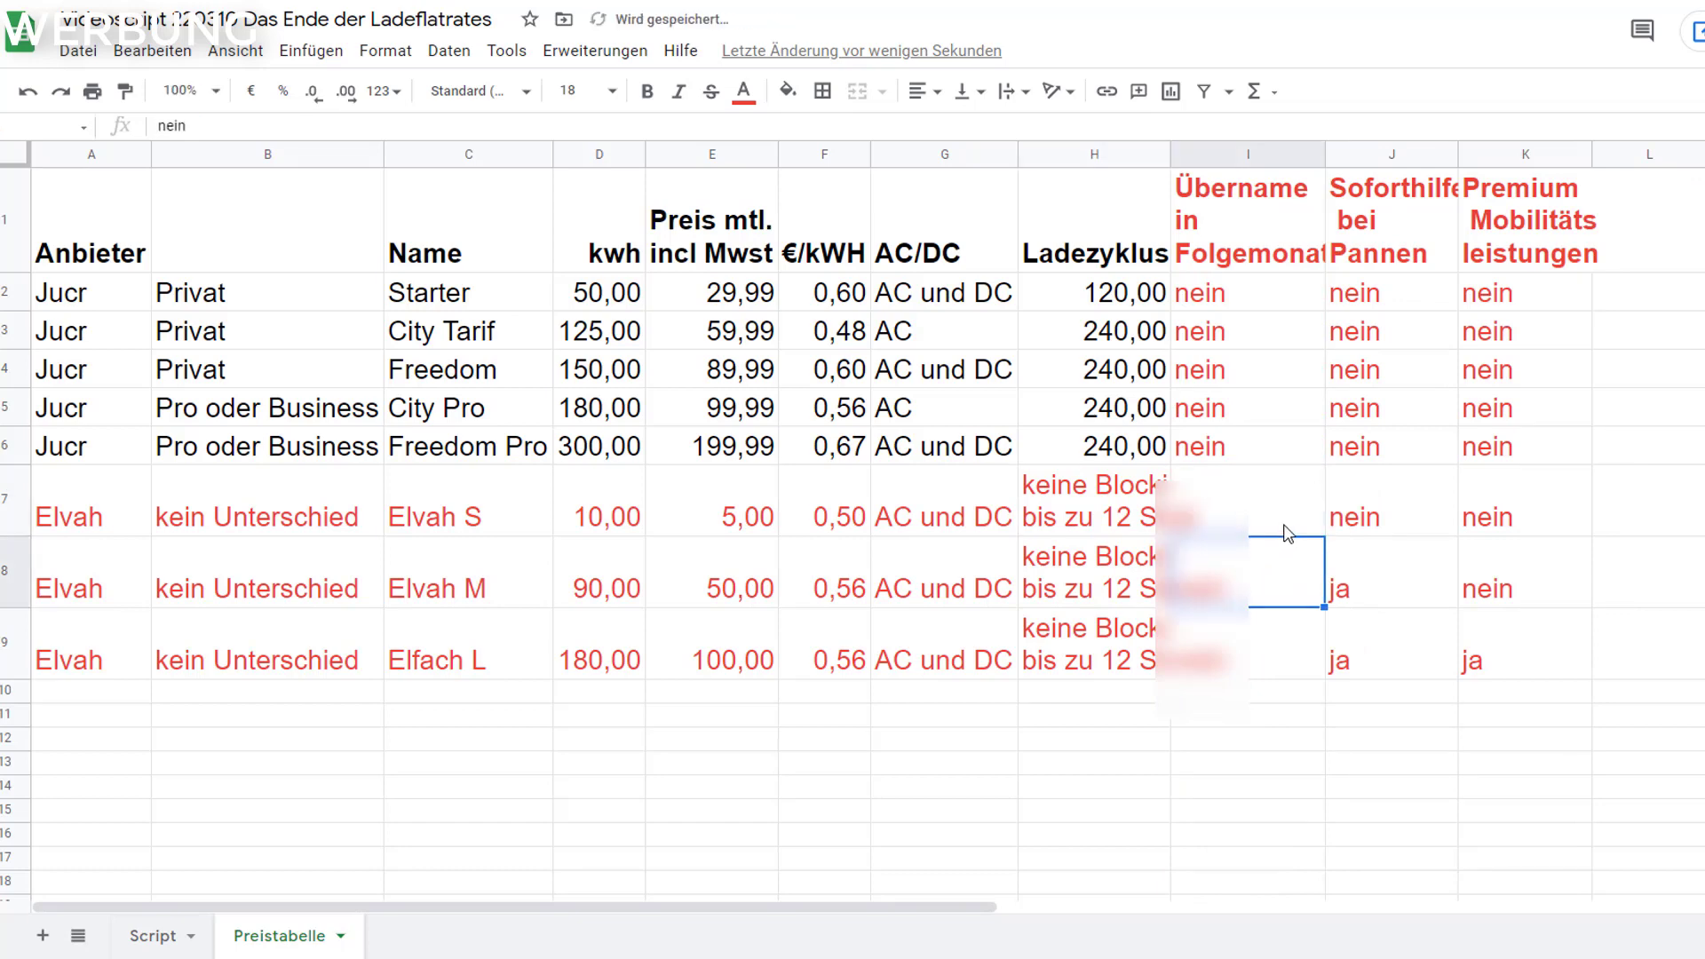
pyautogui.click(1288, 531)
pyautogui.moveTo(1323, 535); pyautogui.dragTo(1322, 660)
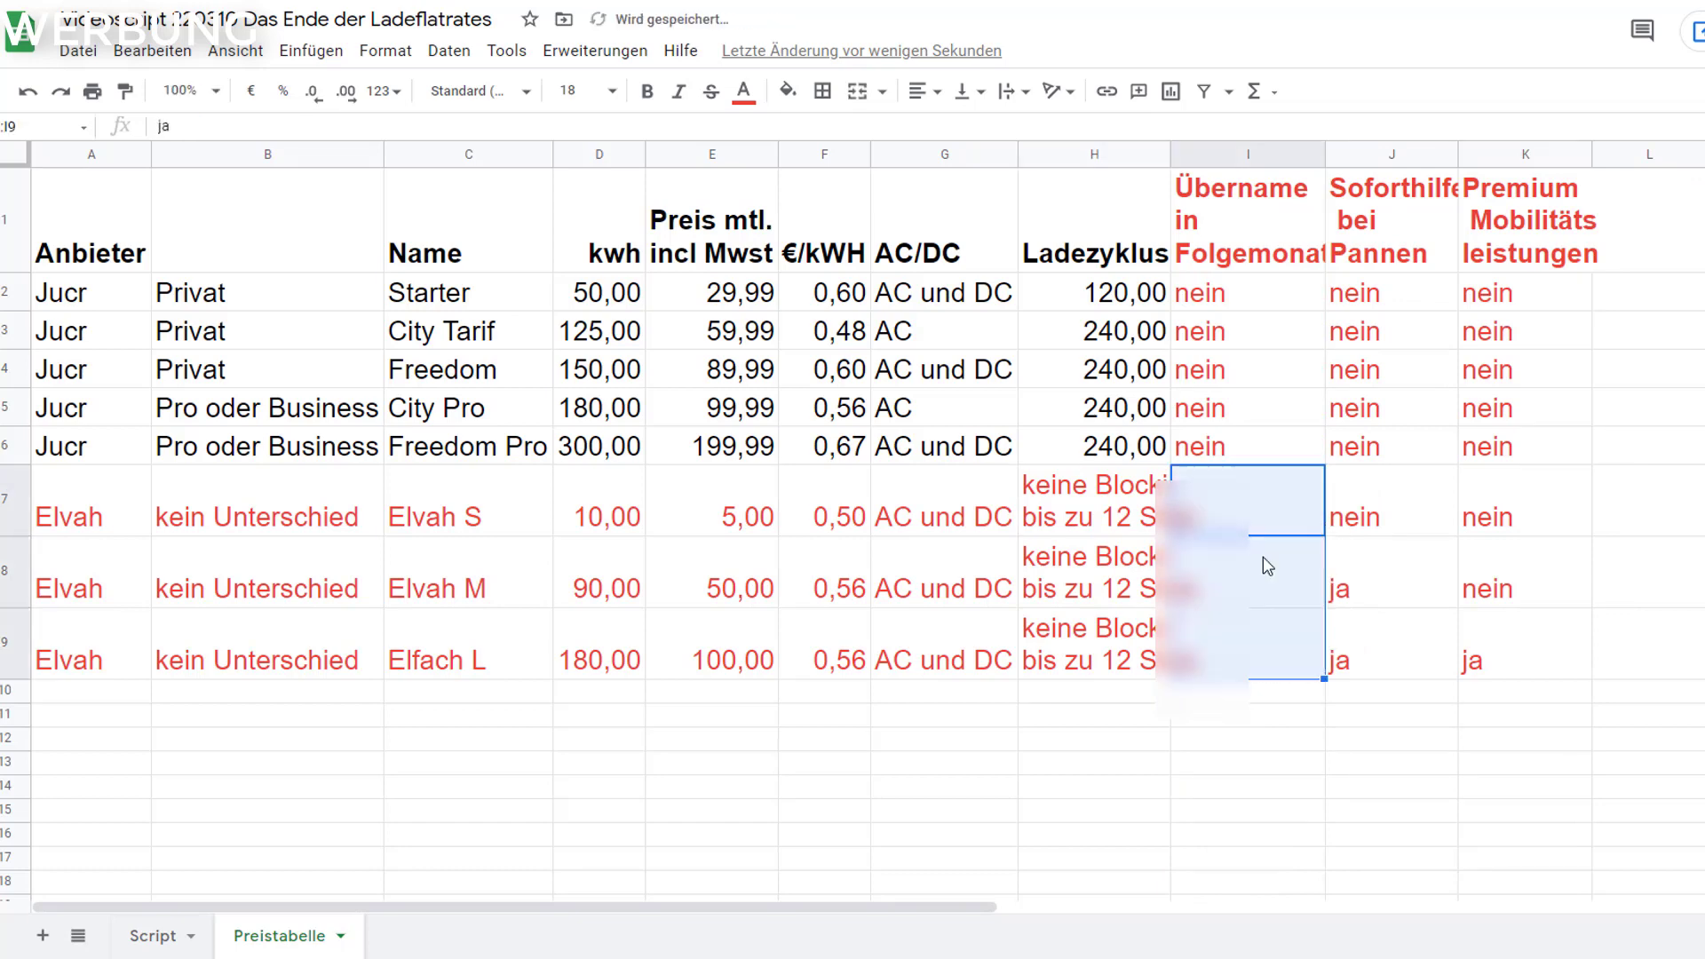
pyautogui.click(1251, 511)
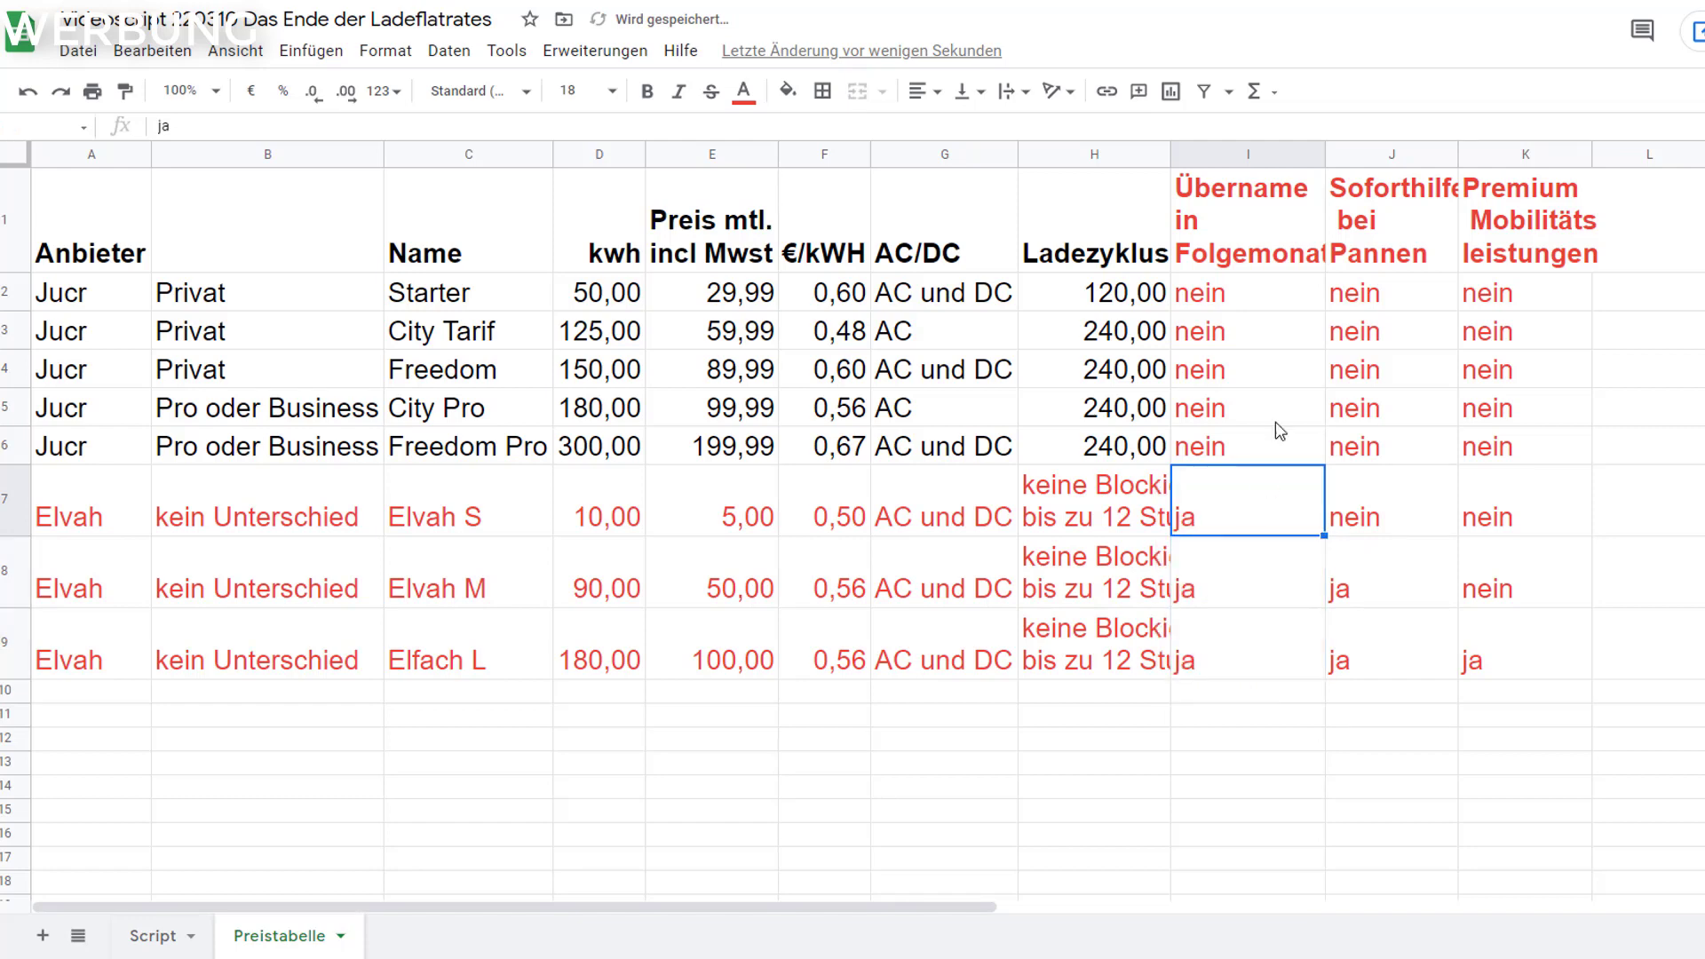
# Correct the spelling in the rollover column's header so it reads "Übernahme in Folgemonat"
pyautogui.click(1269, 197)
pyautogui.doubleClick(1275, 197)
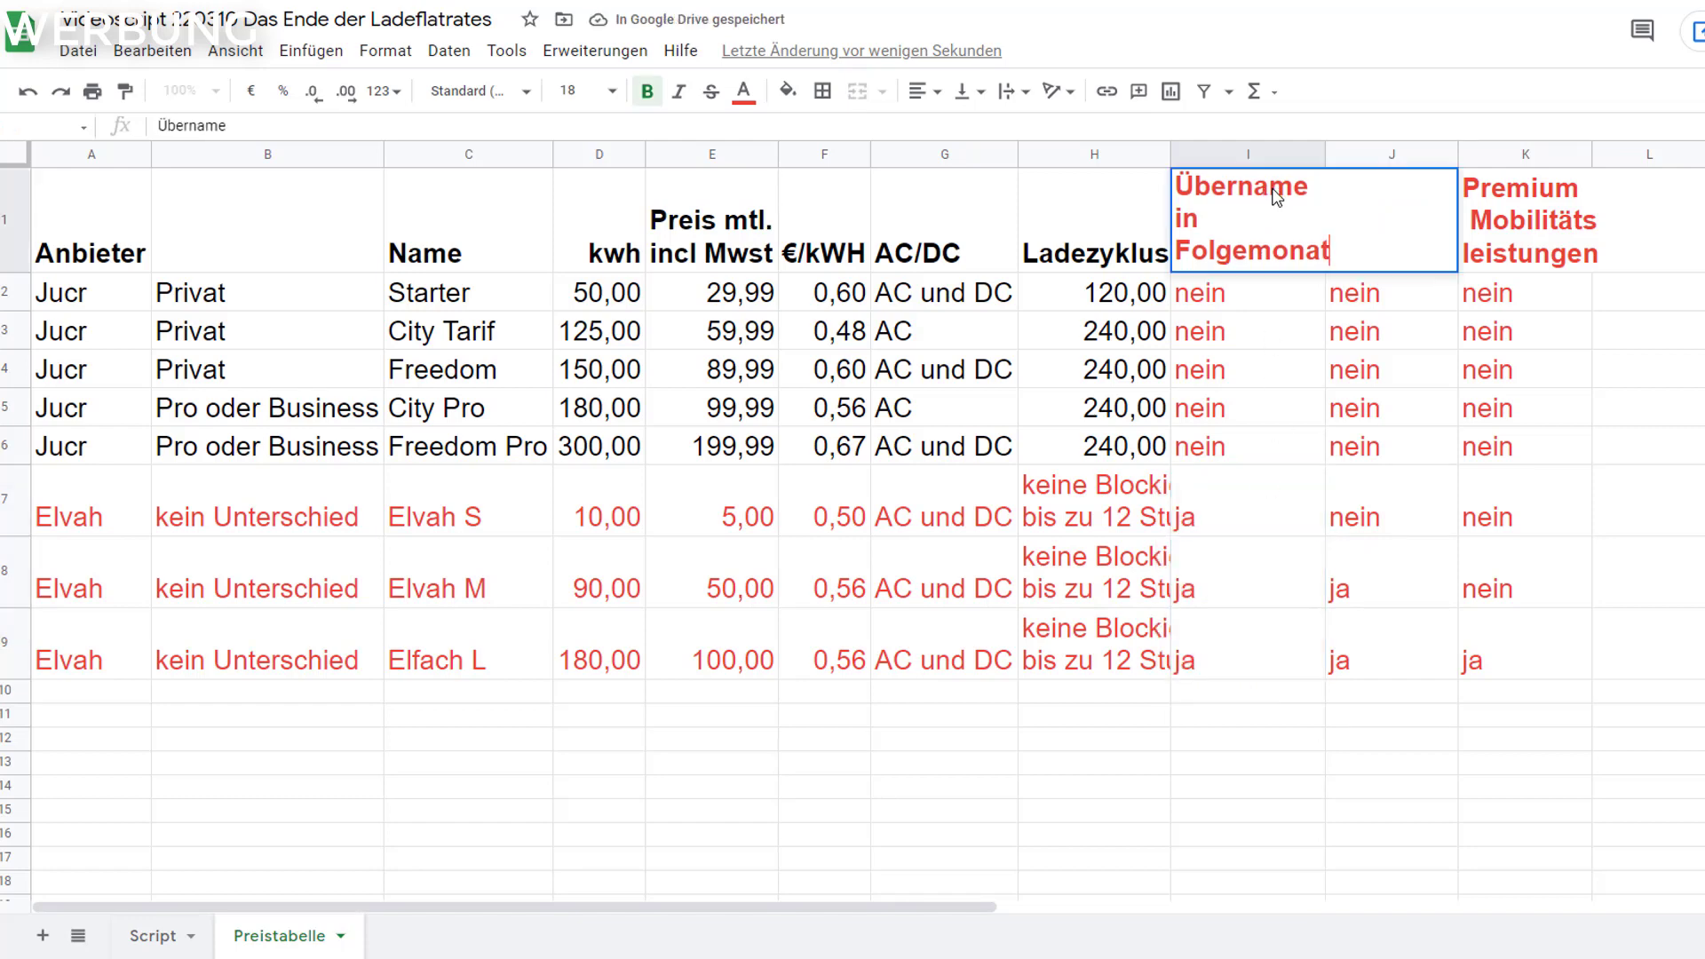
pyautogui.click(1276, 189)
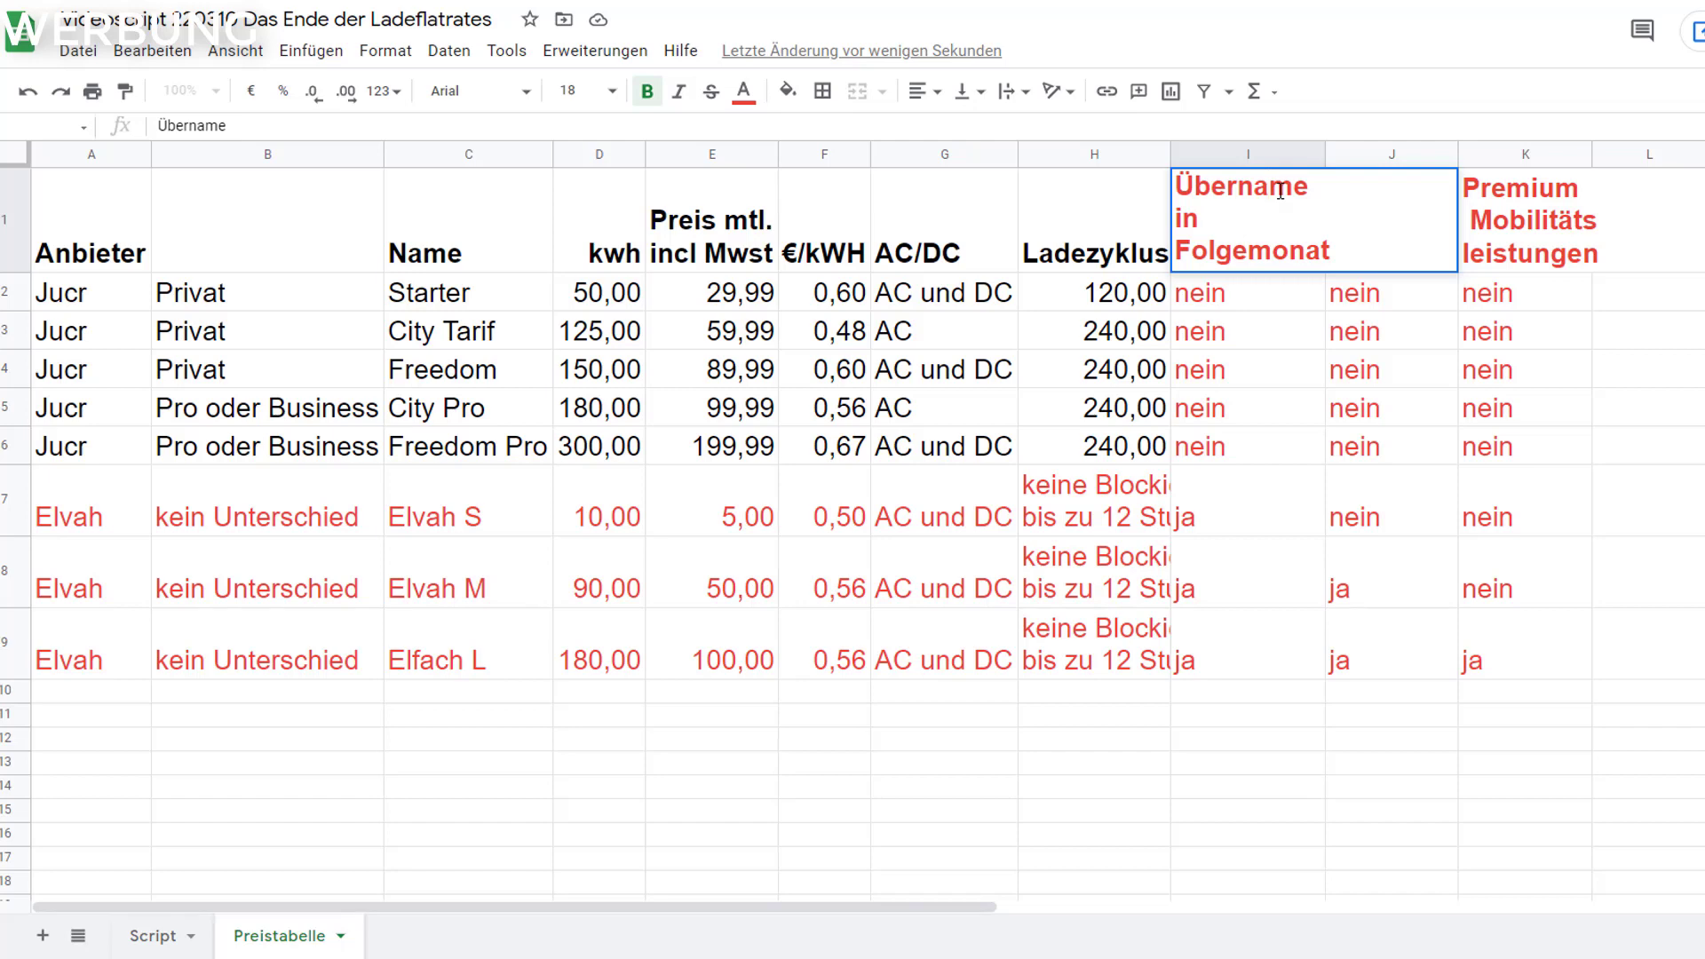
pyautogui.write('h')
pyautogui.press('Return')
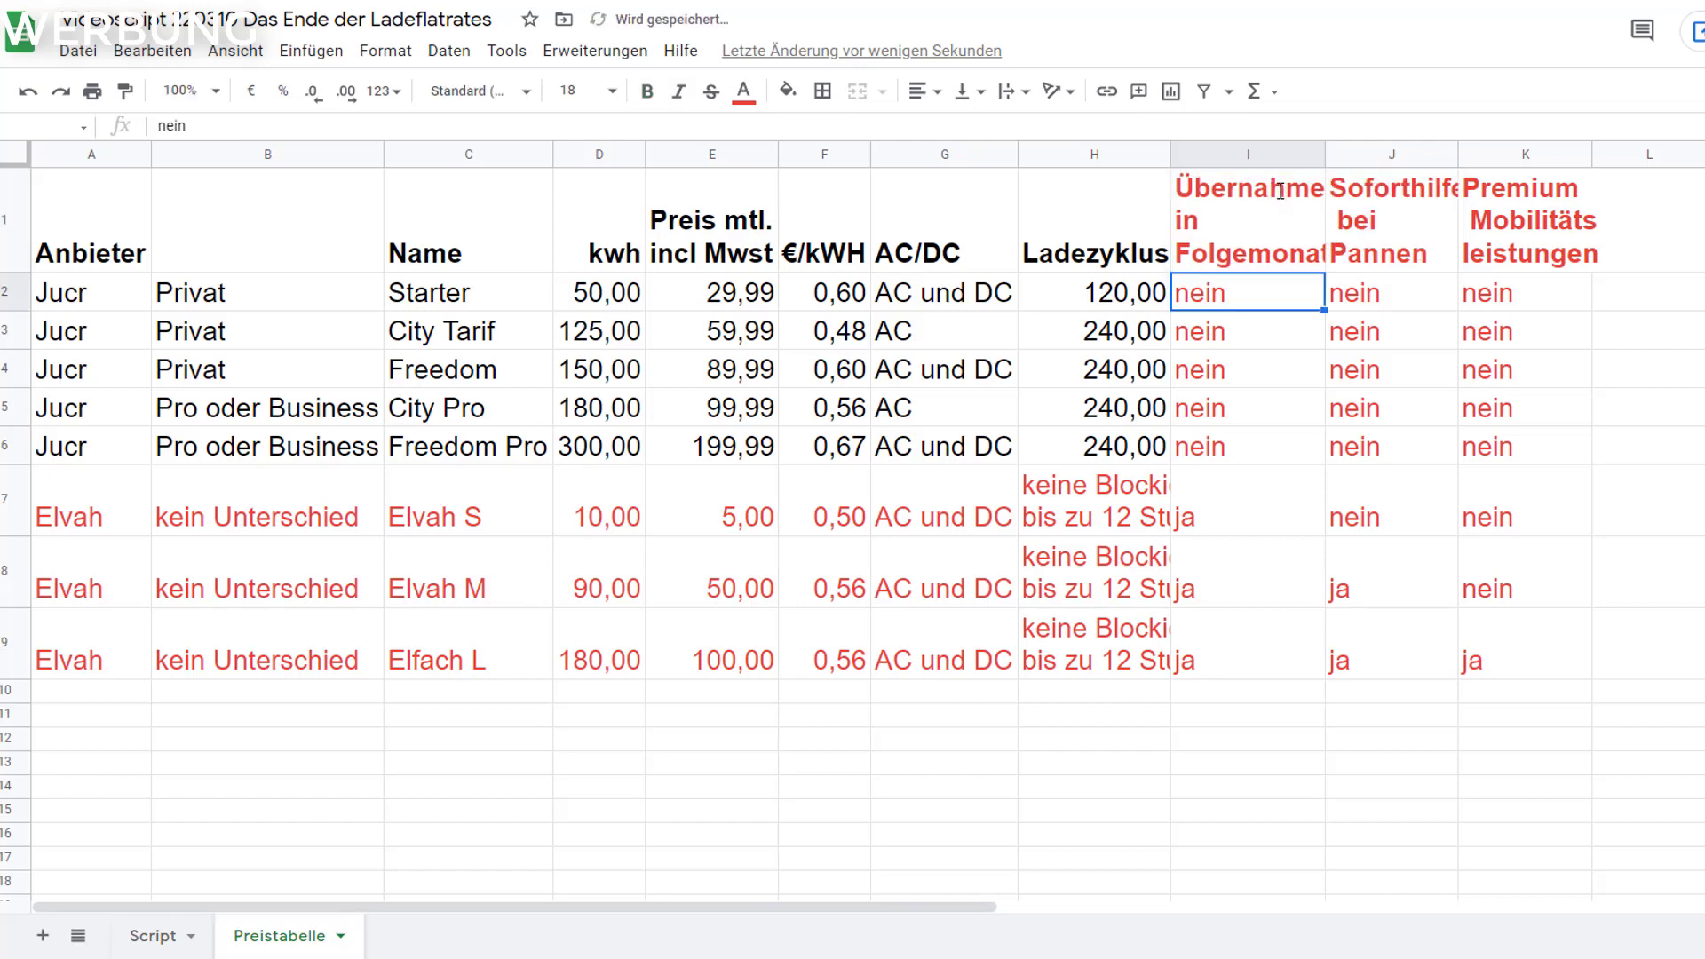
# Review the Elvah tariffs' rollover entries and the breakdown help and premium mobility services of Elfach L
pyautogui.moveTo(1227, 517); pyautogui.dragTo(1239, 638)
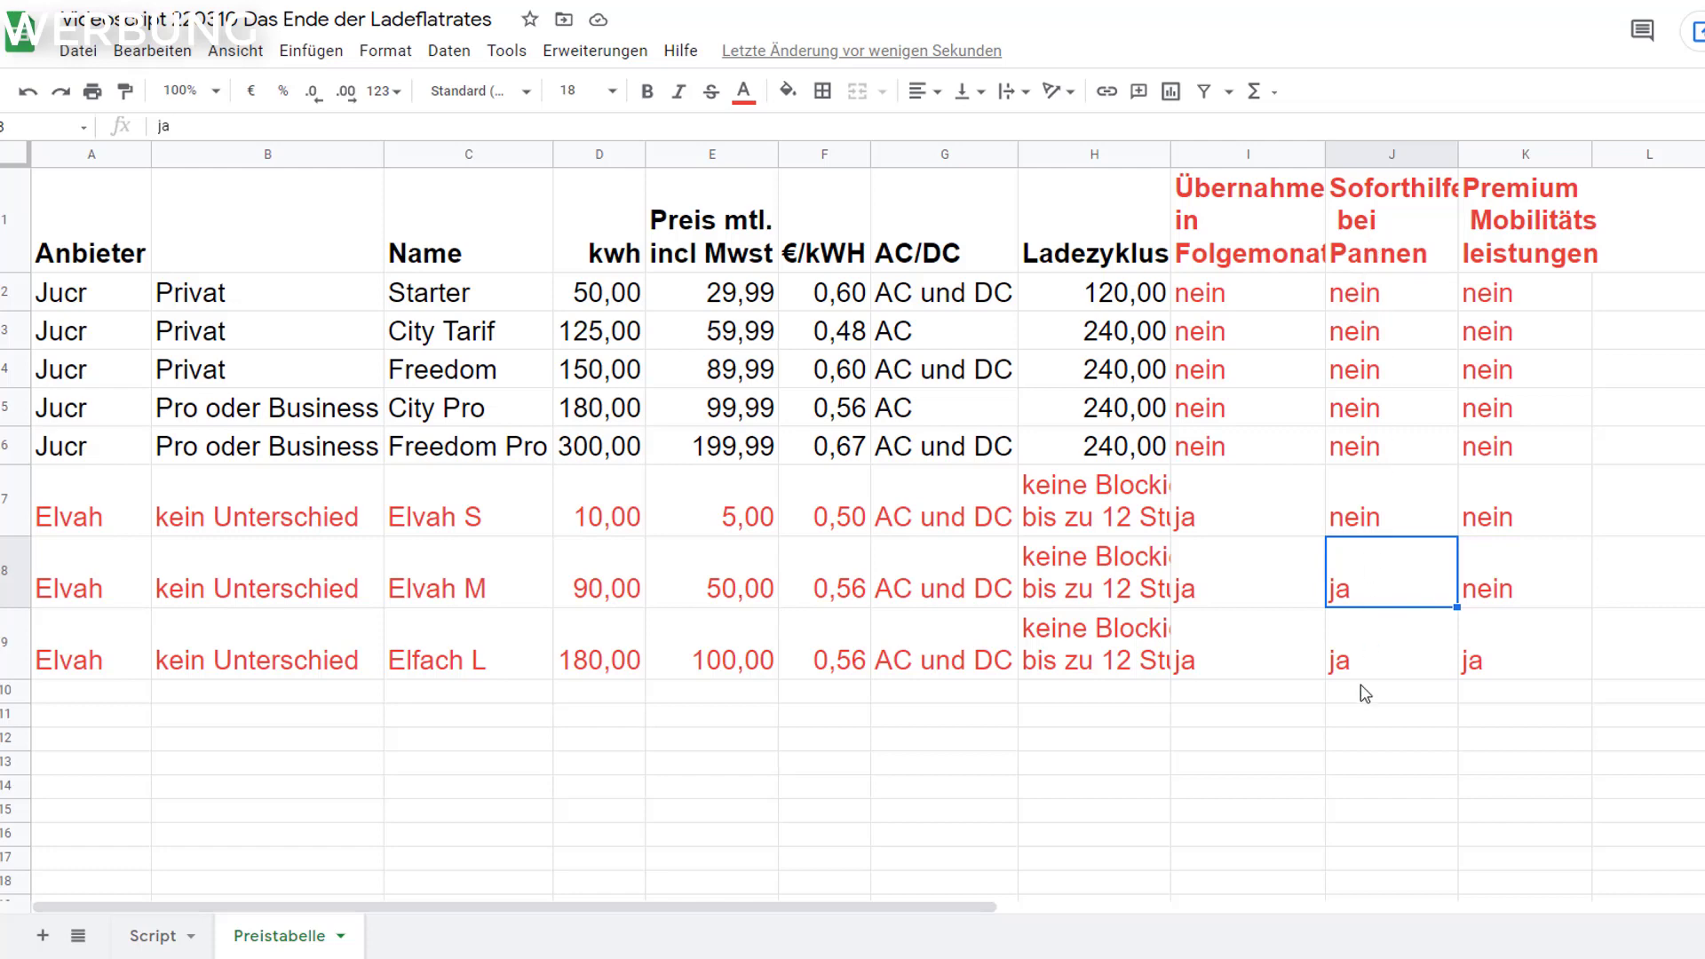
pyautogui.moveTo(1385, 662); pyautogui.dragTo(1506, 658)
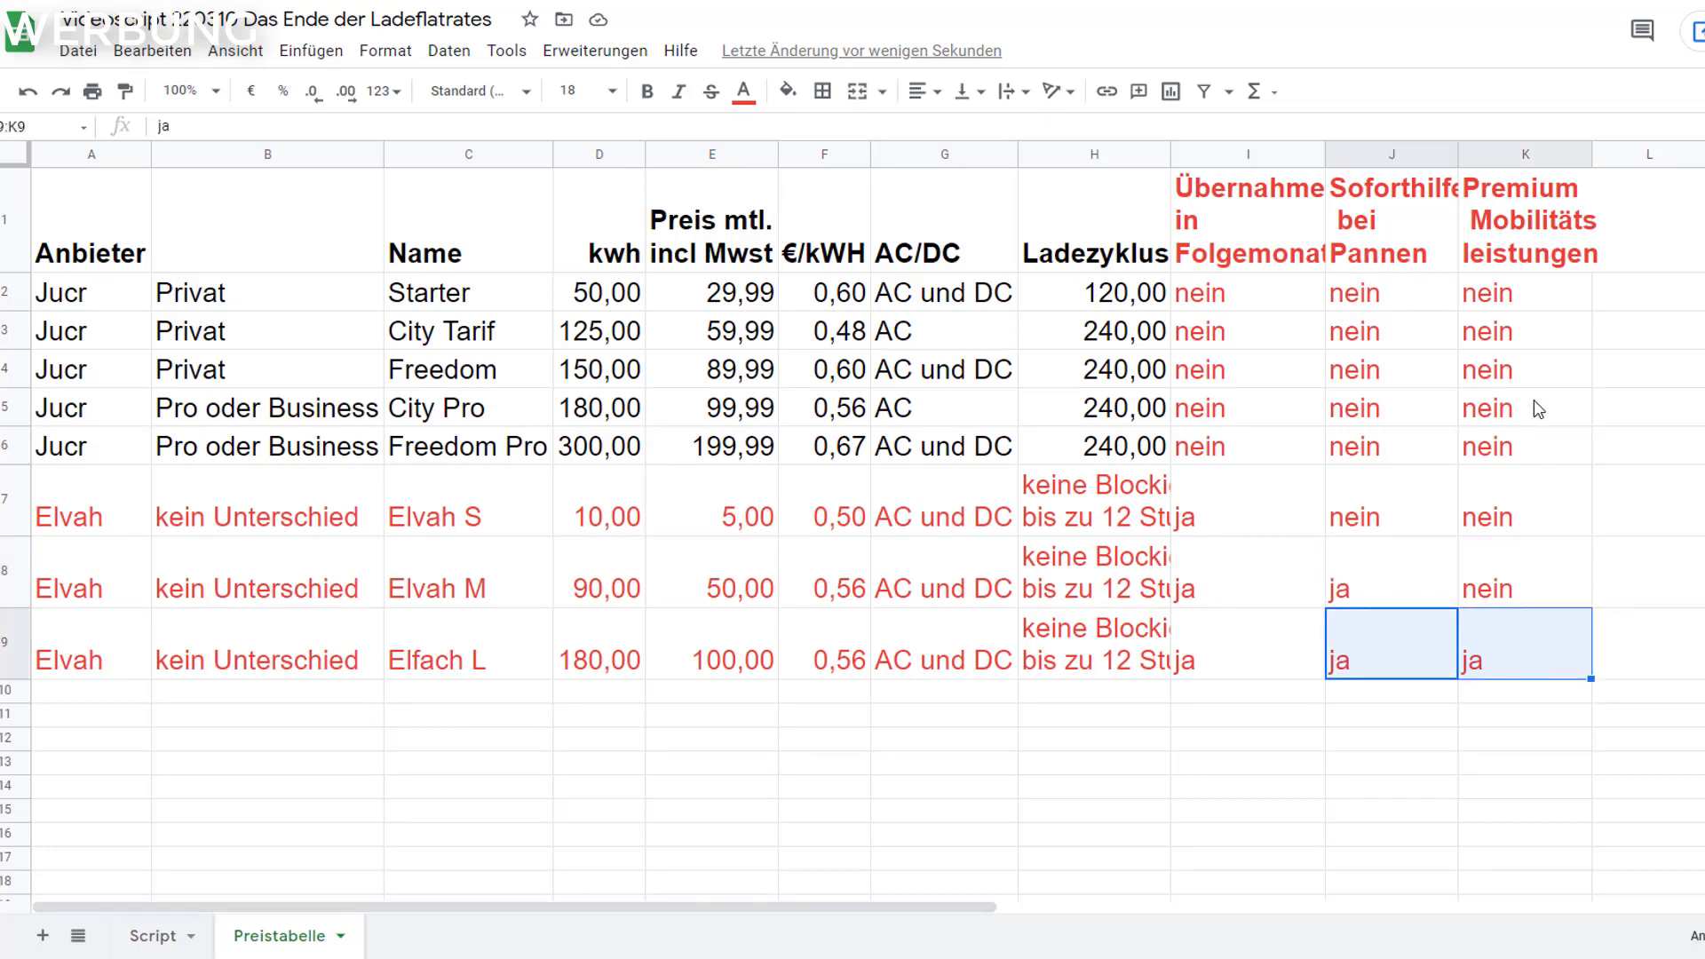
pyautogui.click(1542, 656)
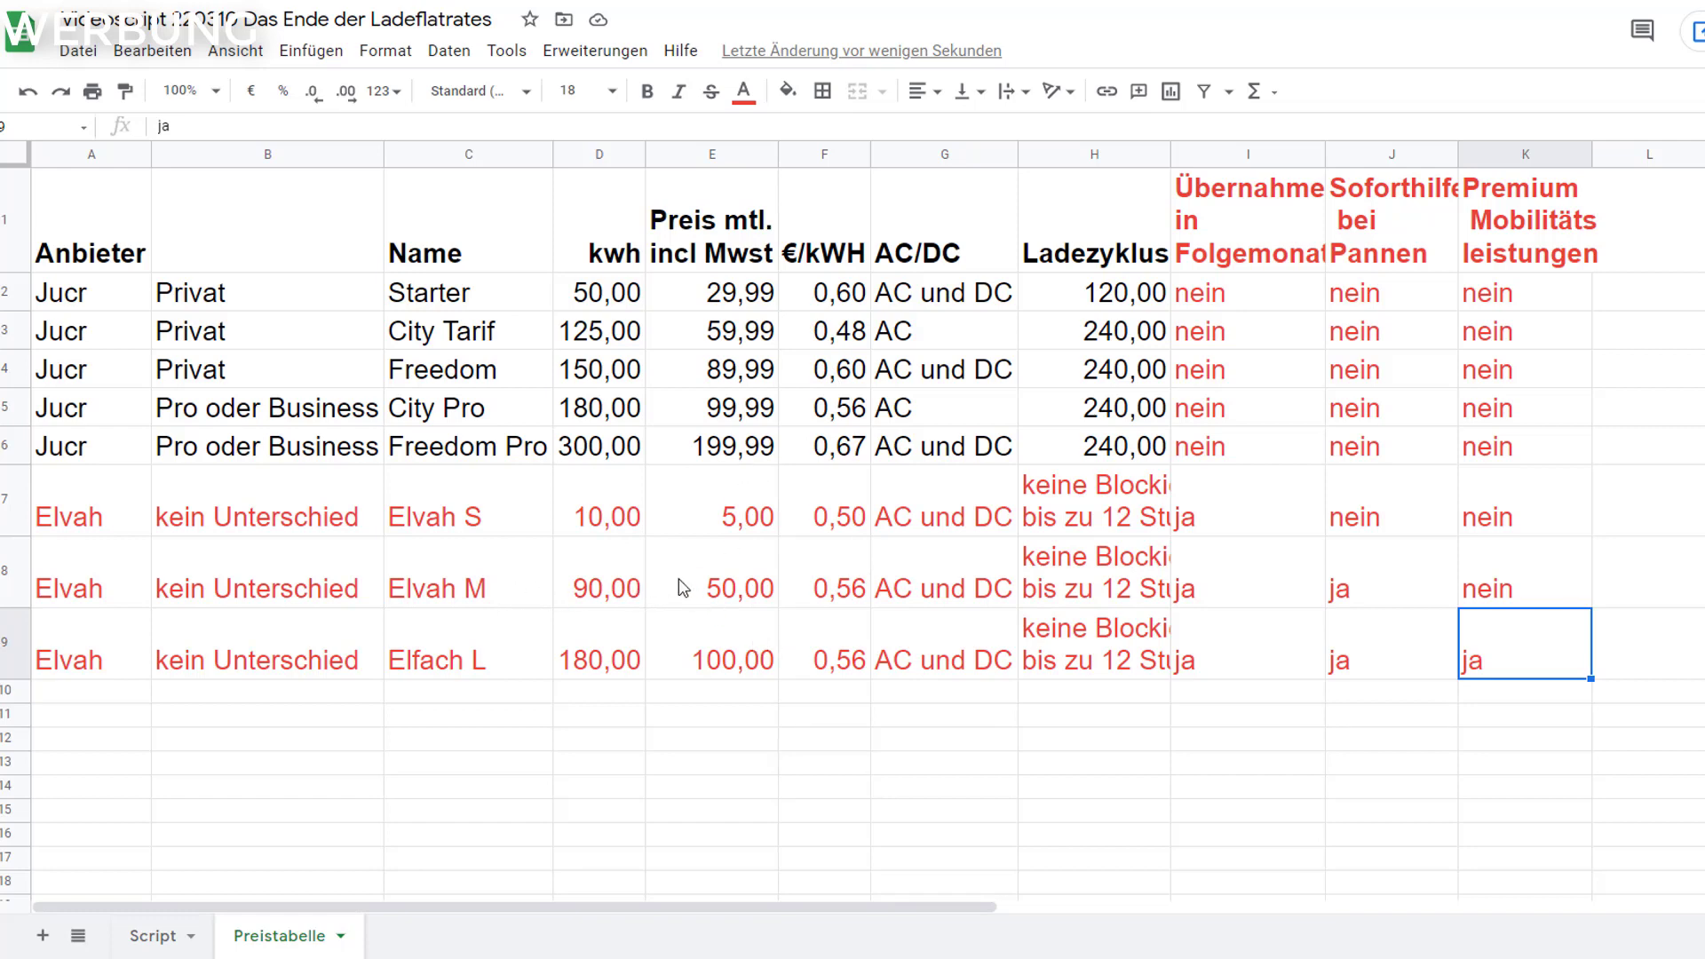
# Compare Jucr's City Pro with Elfach L on kWh, monthly price, €/kWh and AC/DC charging
pyautogui.moveTo(446, 414); pyautogui.dragTo(868, 406)
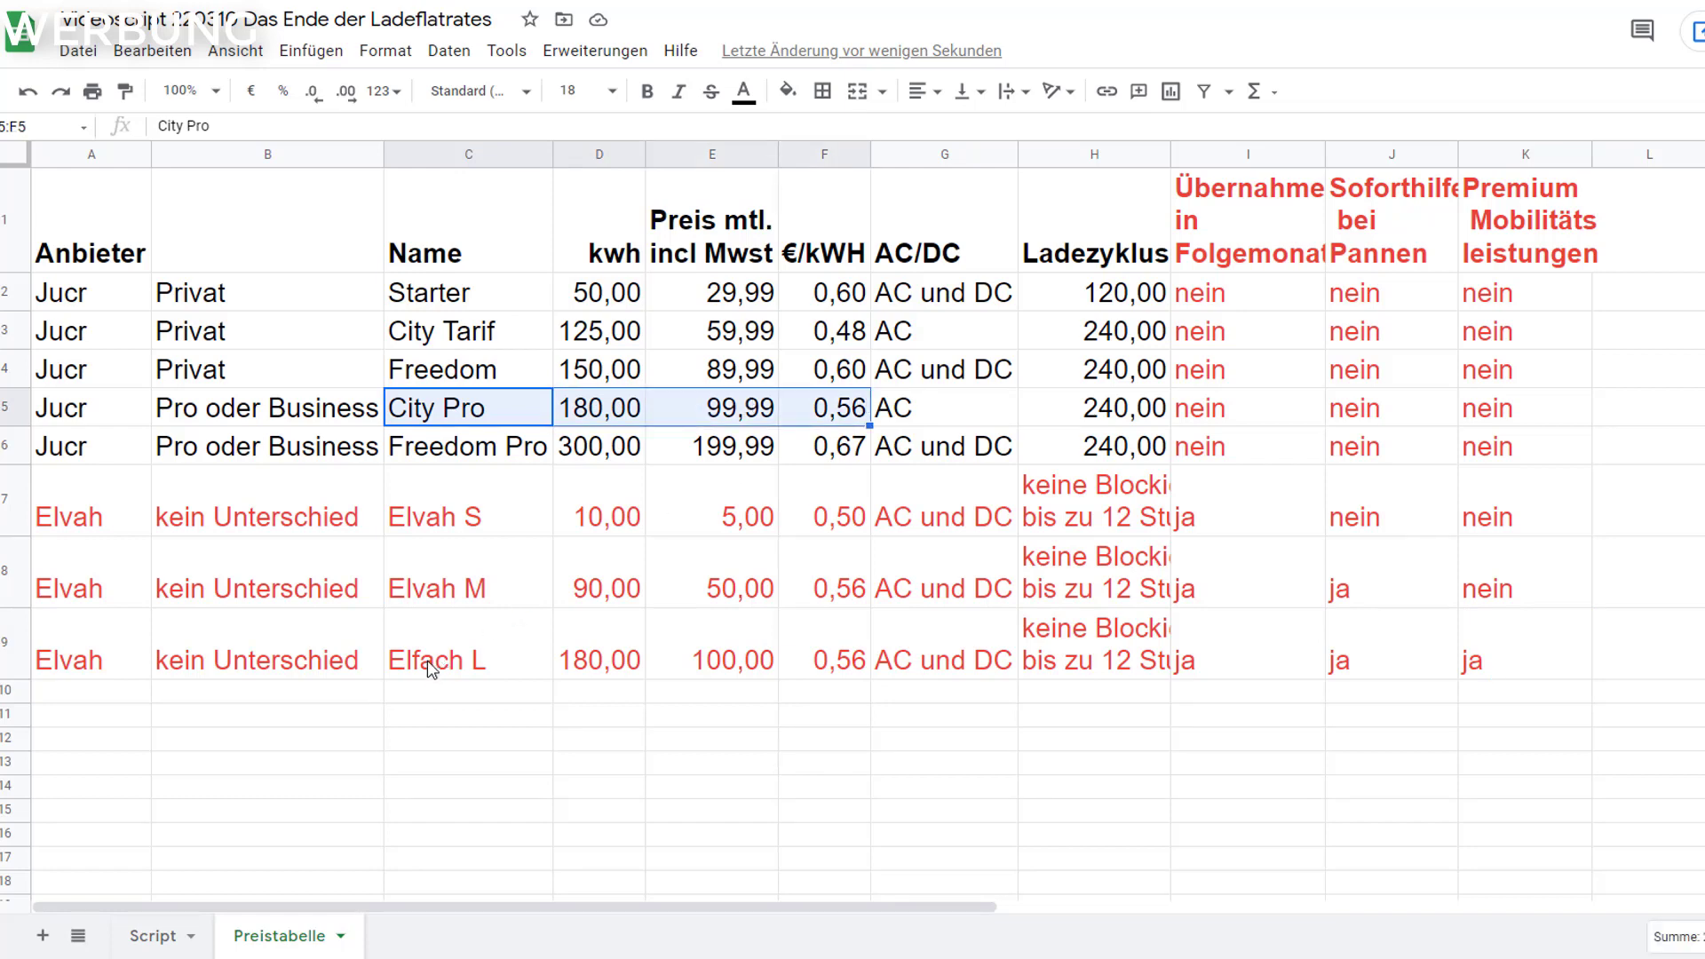
pyautogui.moveTo(430, 667); pyautogui.dragTo(832, 659)
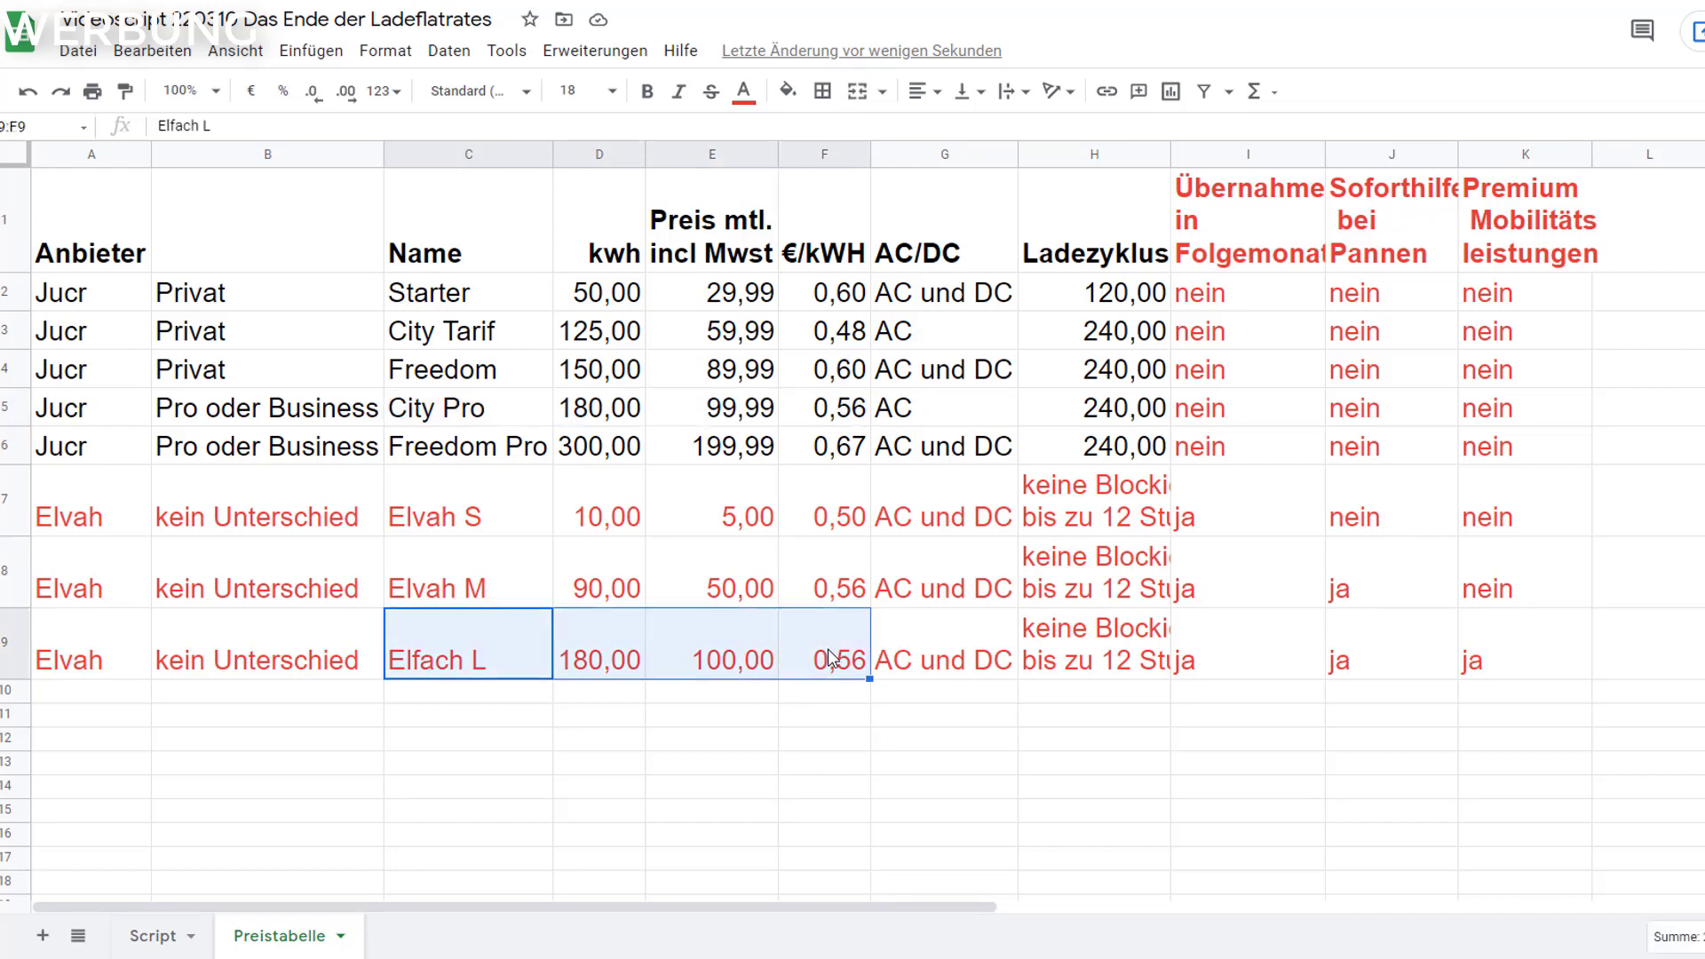
pyautogui.moveTo(493, 415); pyautogui.dragTo(879, 419)
pyautogui.moveTo(485, 641); pyautogui.dragTo(995, 646)
pyautogui.click(992, 410)
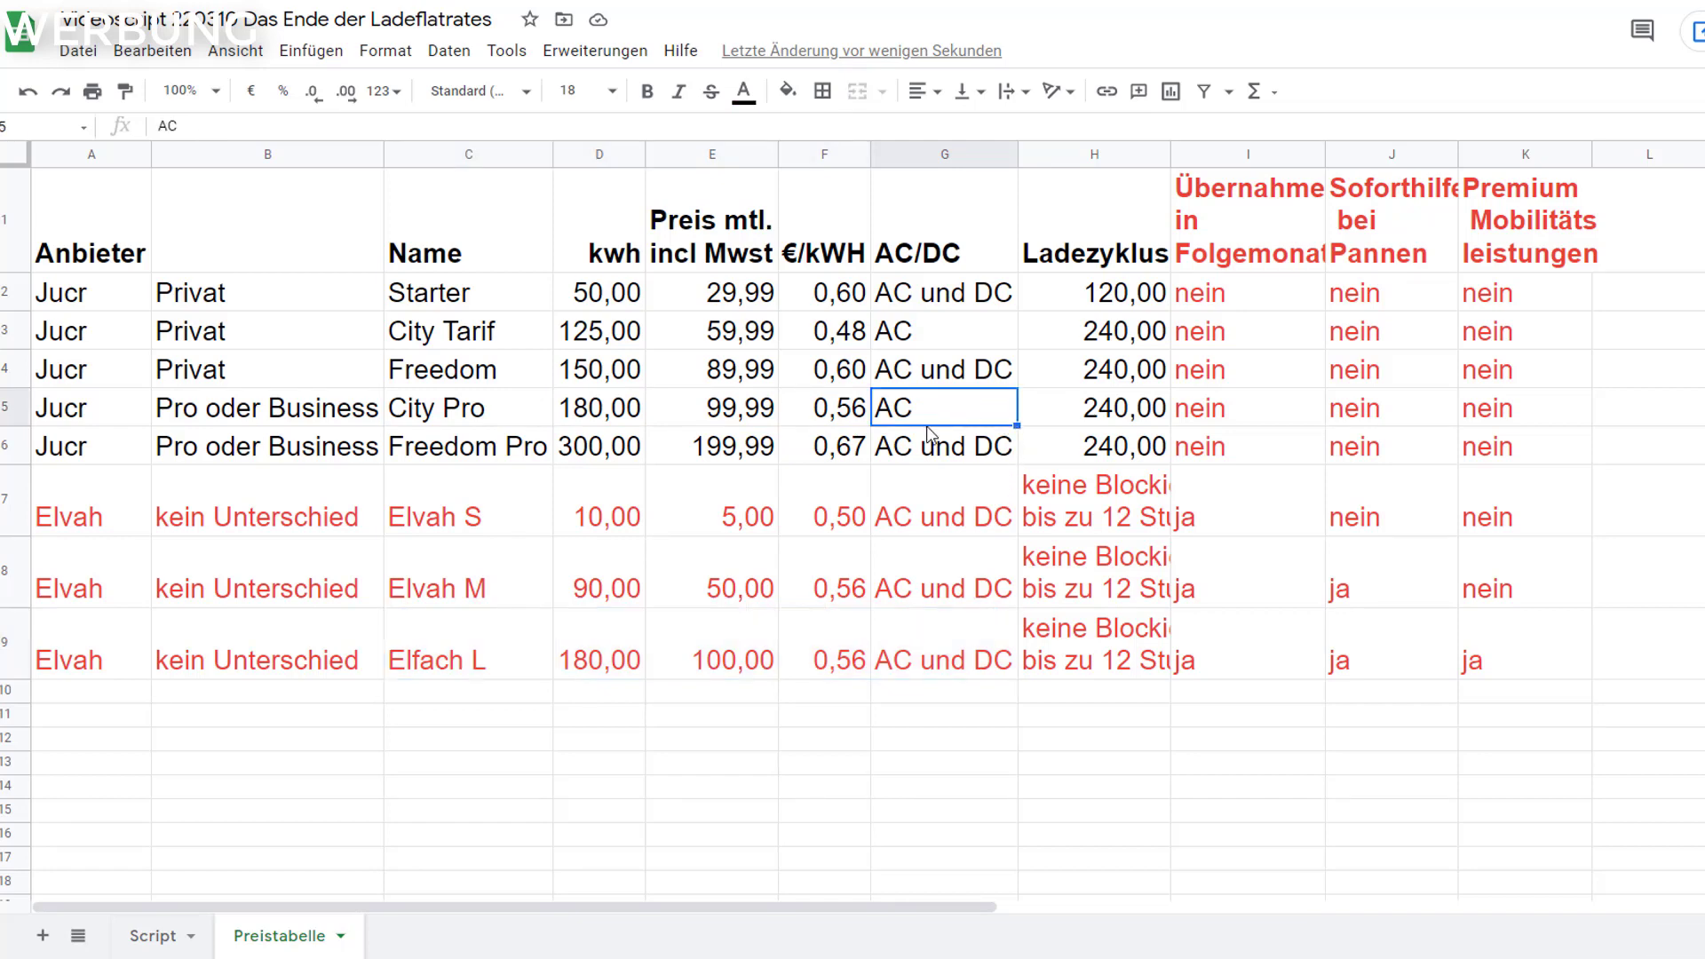